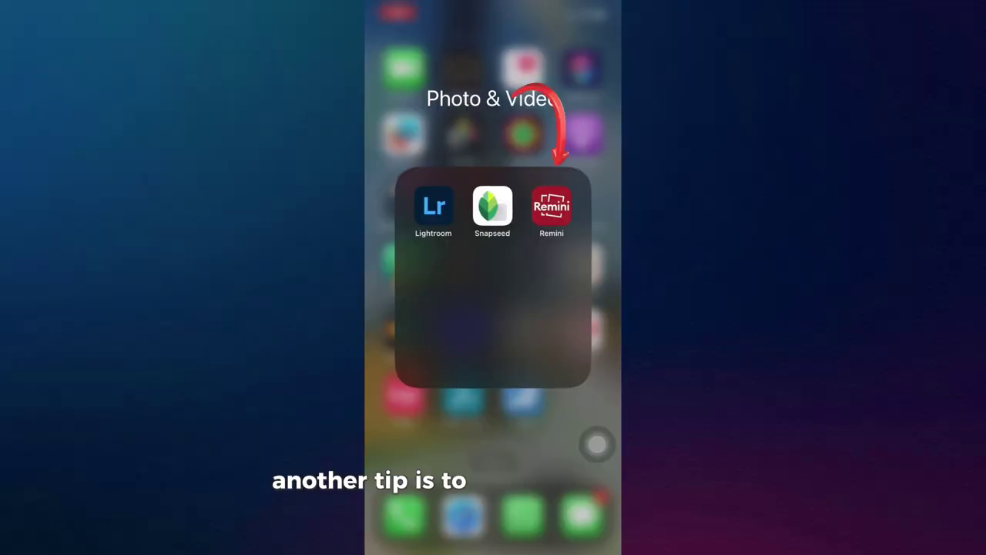
# Launch Remini's AI photo generator and choose Female as the profile gender.
pyautogui.click(551, 206)
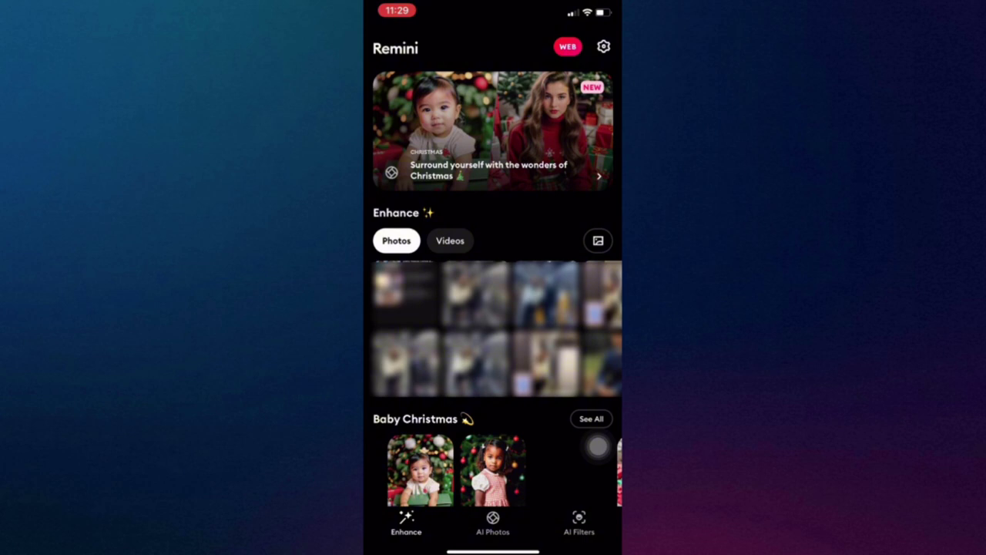
pyautogui.click(493, 522)
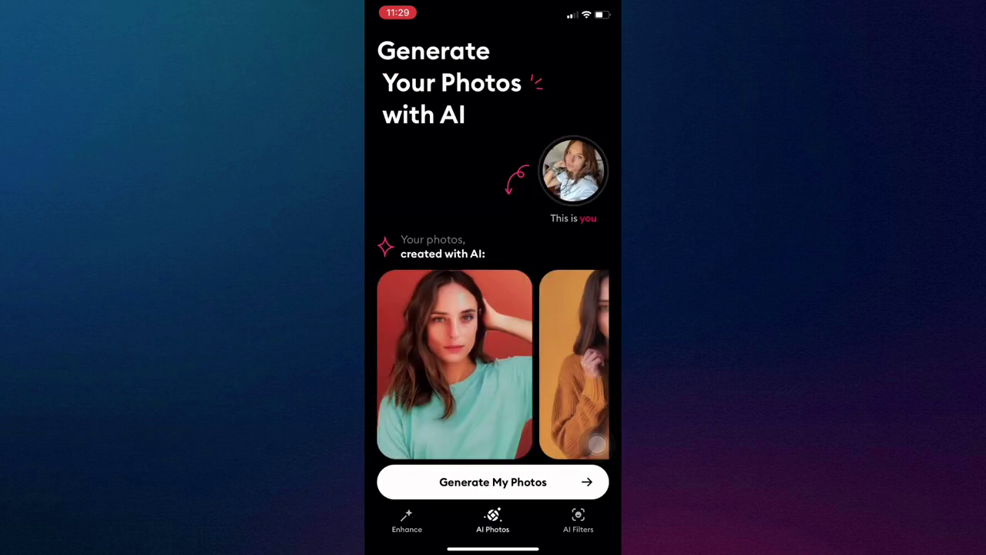
pyautogui.click(492, 482)
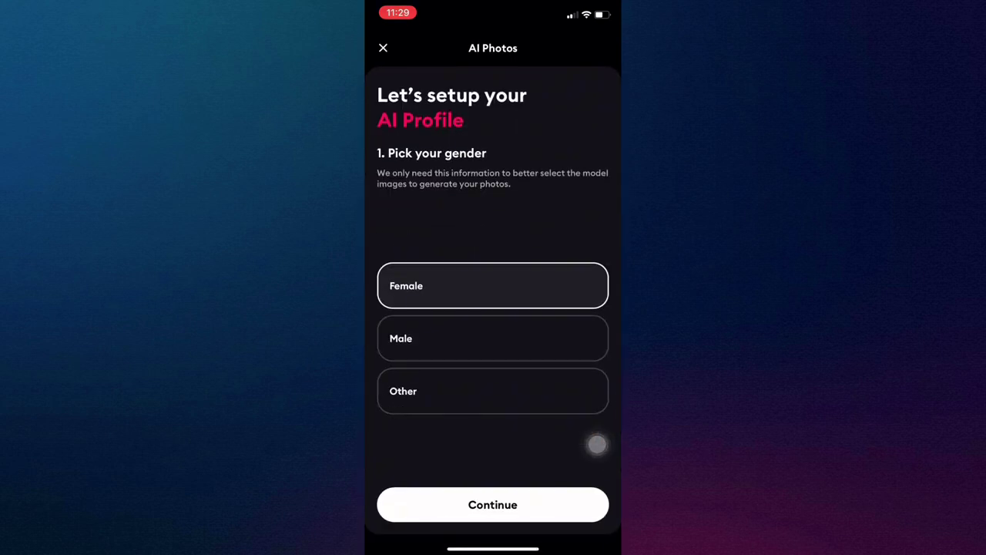
pyautogui.click(492, 504)
# Pick the Curriculum photo pack and use it to begin the selfie upload.
pyautogui.scroll(-3, 493, 308)
pyautogui.scroll(-15, 598, 442)
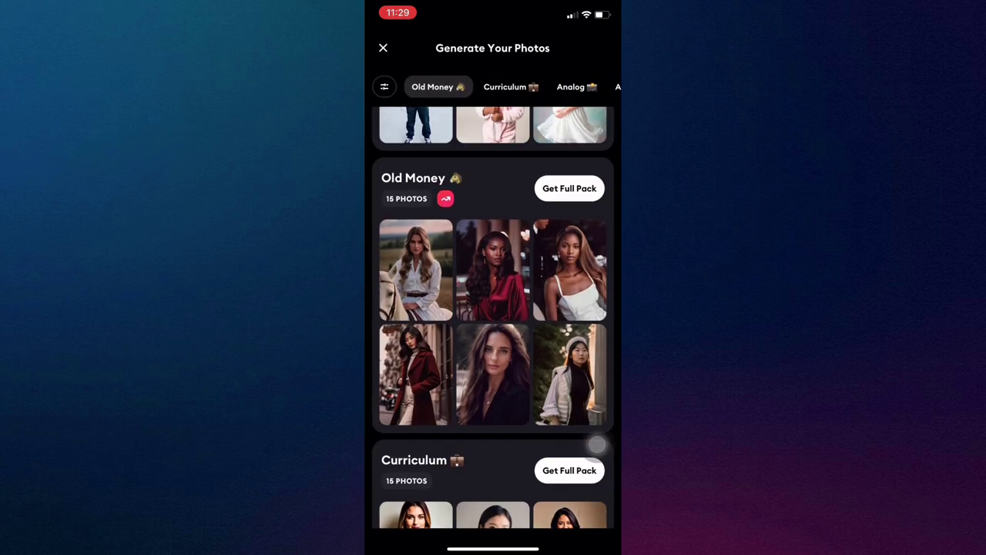
pyautogui.scroll(-5, 493, 308)
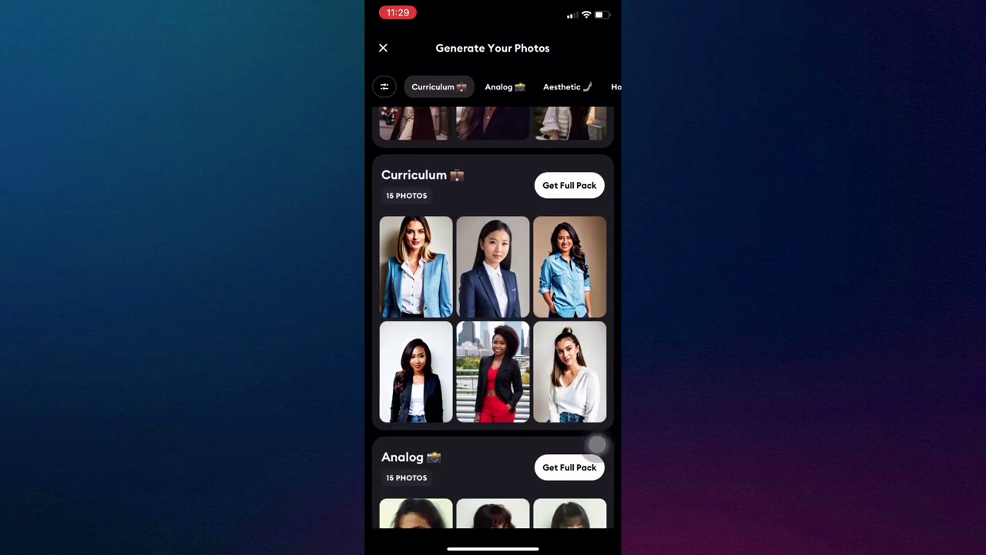
pyautogui.click(570, 185)
pyautogui.scroll(-10, 493, 347)
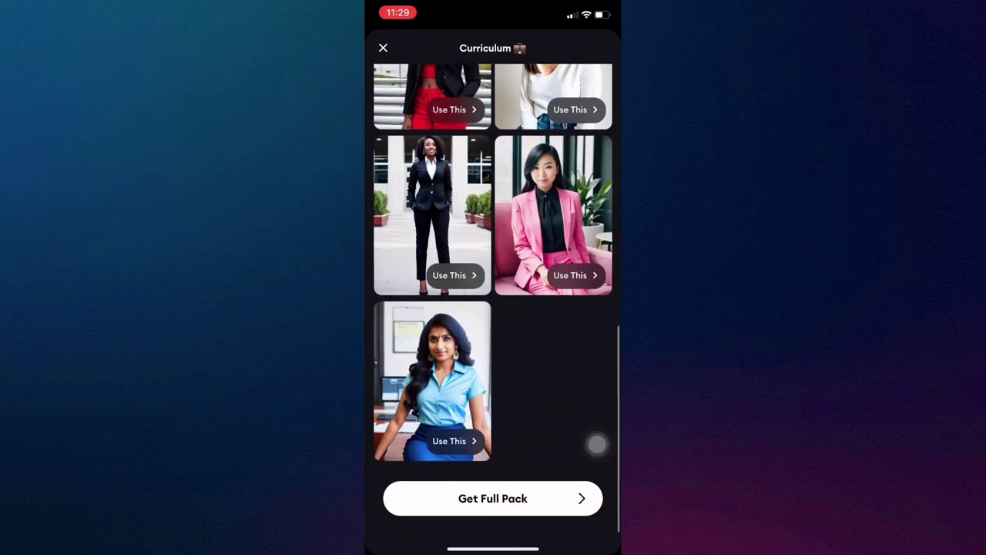
pyautogui.scroll(10, 493, 347)
pyautogui.click(455, 365)
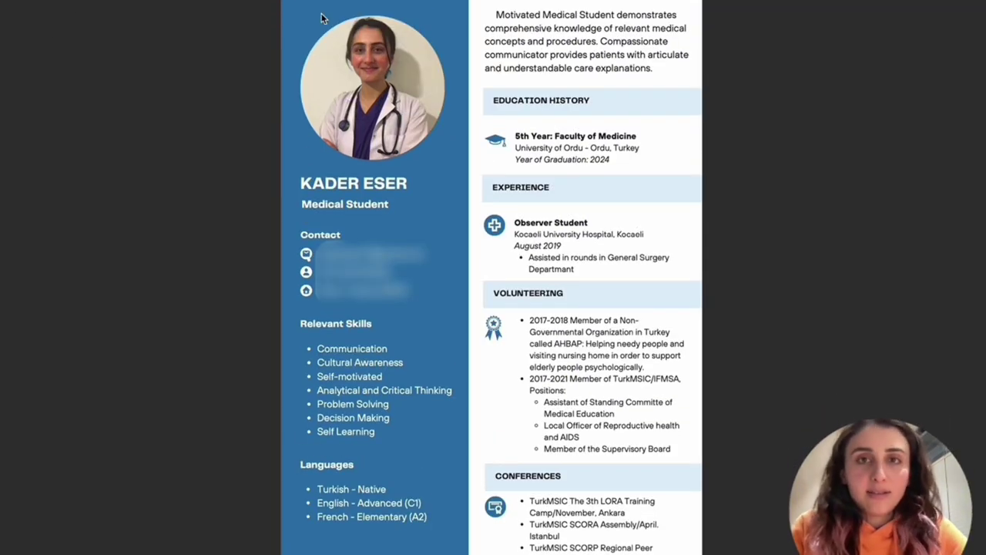
pyautogui.moveTo(495, 14); pyautogui.dragTo(632, 83)
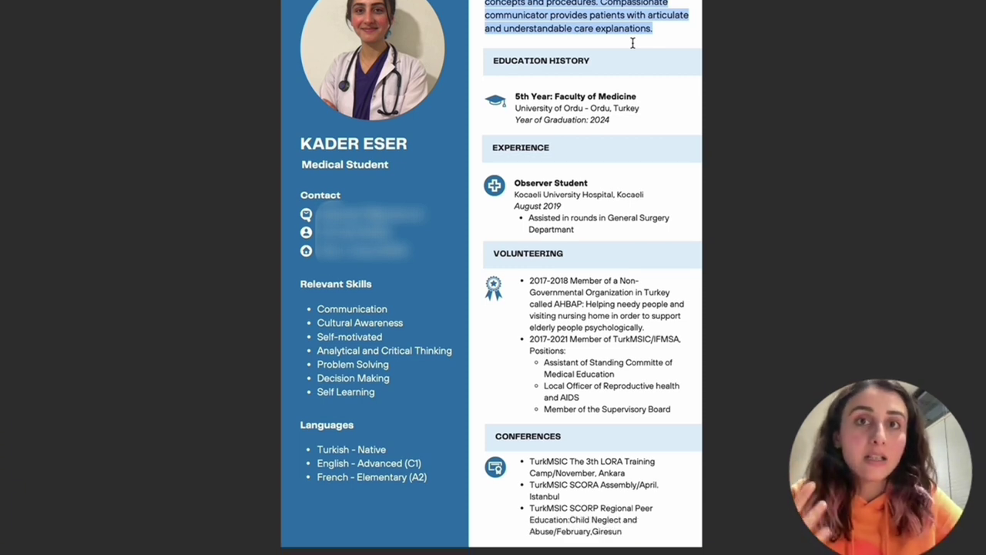
pyautogui.click(633, 44)
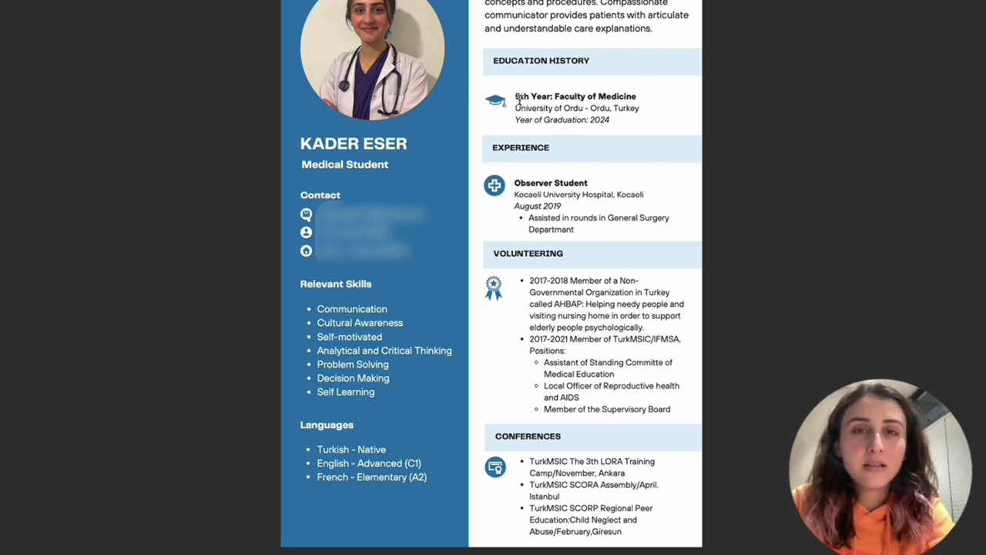
# Highlight the old résumé's 5th Year education entry and graduation year line to review them.
pyautogui.moveTo(516, 96); pyautogui.dragTo(586, 121)
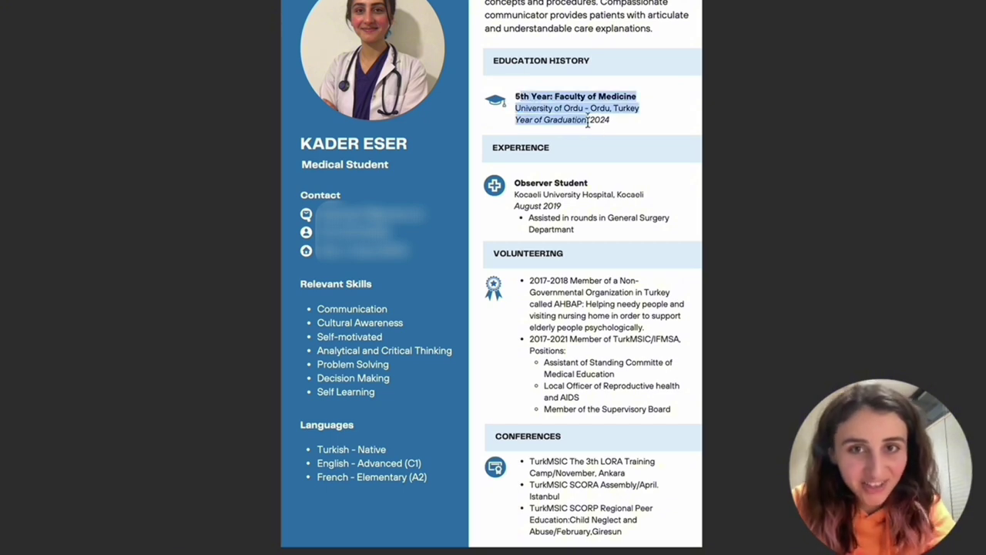
pyautogui.click(587, 83)
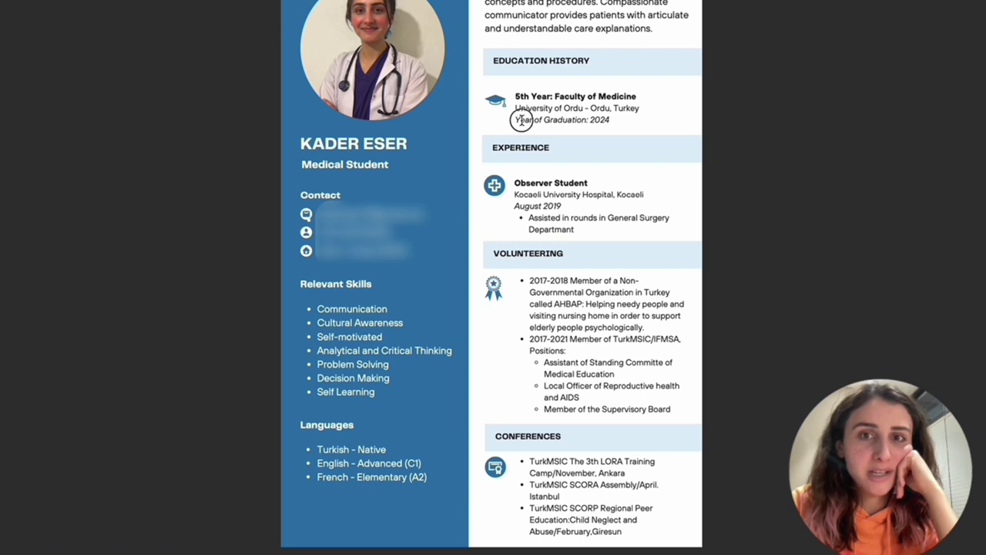
pyautogui.moveTo(520, 120); pyautogui.dragTo(614, 121)
pyautogui.click(614, 121)
# Review the EXPERIENCE heading, General Surgery rounds bullet and 2017-2018 volunteering dates.
pyautogui.scroll(1, 601, 123)
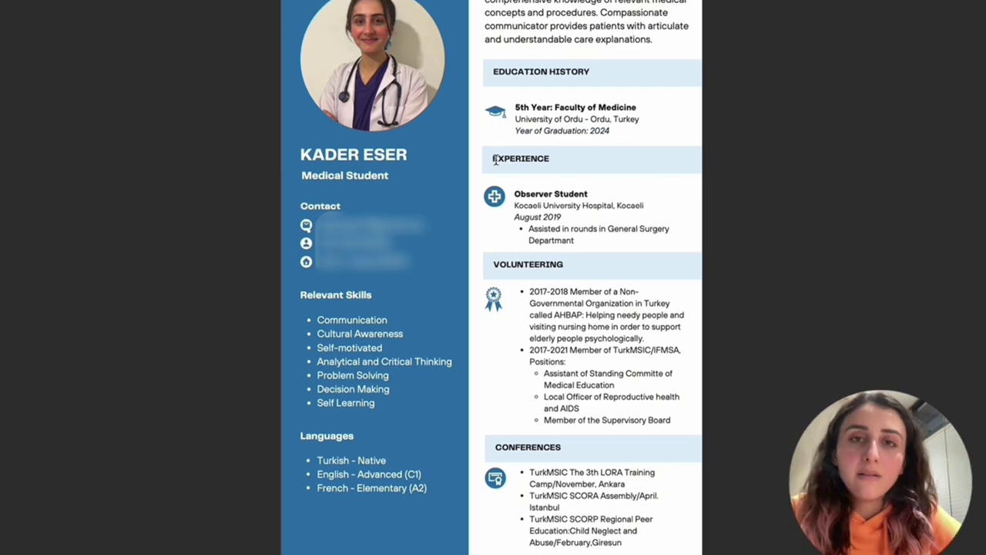
pyautogui.moveTo(493, 159); pyautogui.dragTo(550, 162)
pyautogui.click(549, 162)
pyautogui.moveTo(529, 229); pyautogui.dragTo(579, 241)
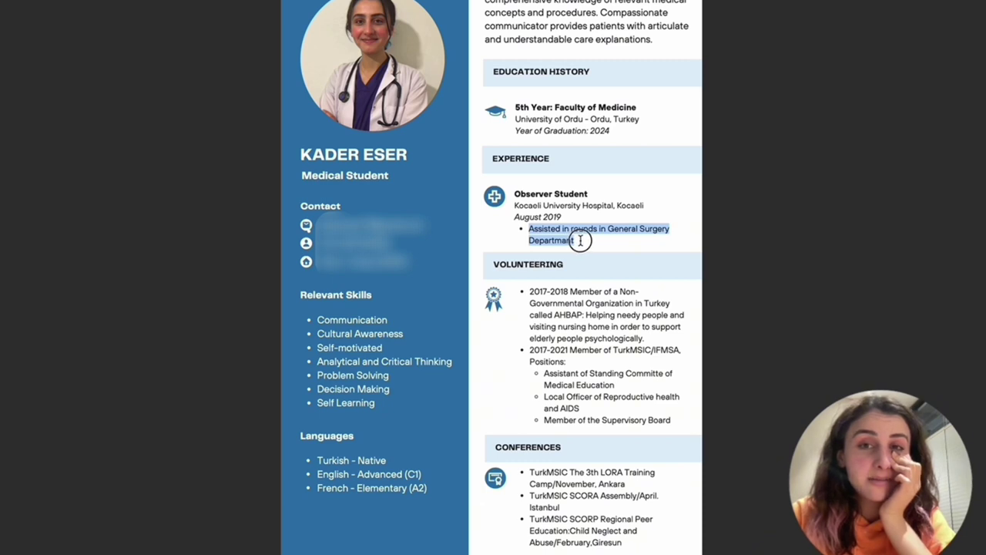
pyautogui.click(575, 239)
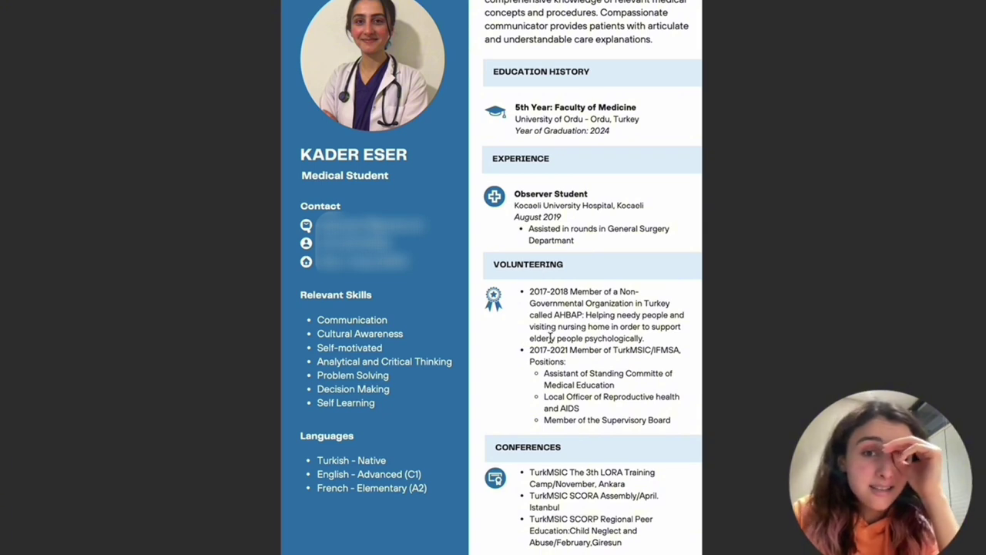
pyautogui.moveTo(531, 292); pyautogui.dragTo(568, 291)
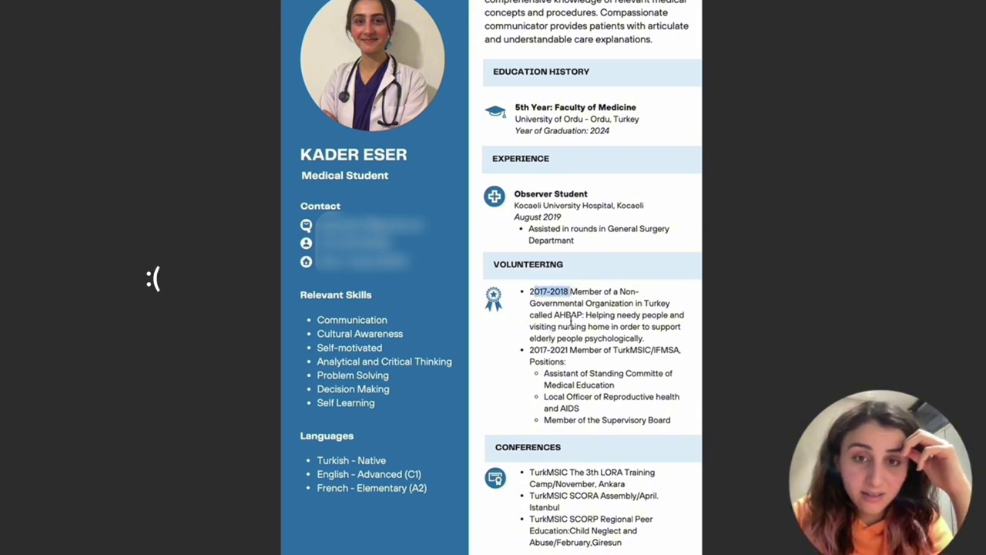
pyautogui.click(571, 320)
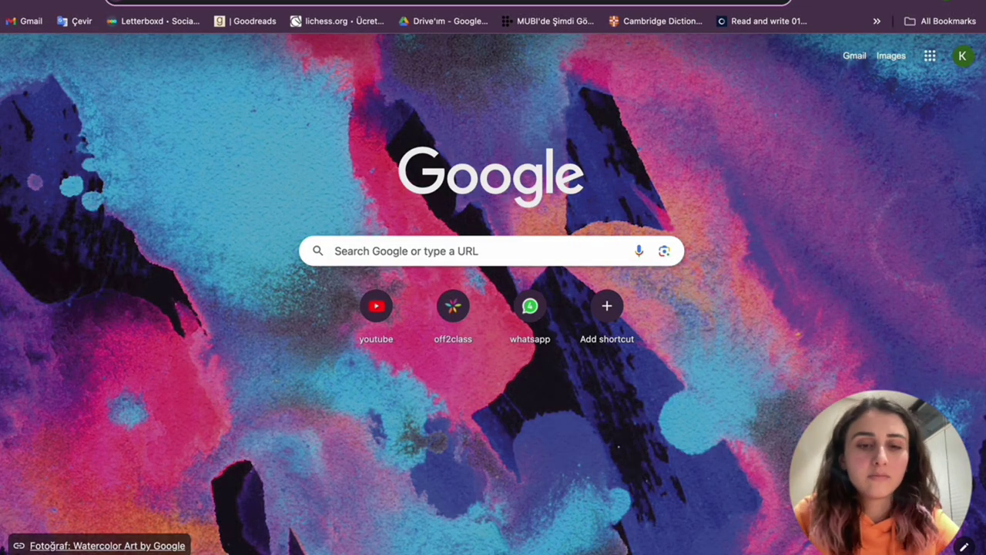
# Go to the Canva website and search its templates for 'cv templ'.
pyautogui.write('canva')
pyautogui.press('Return')
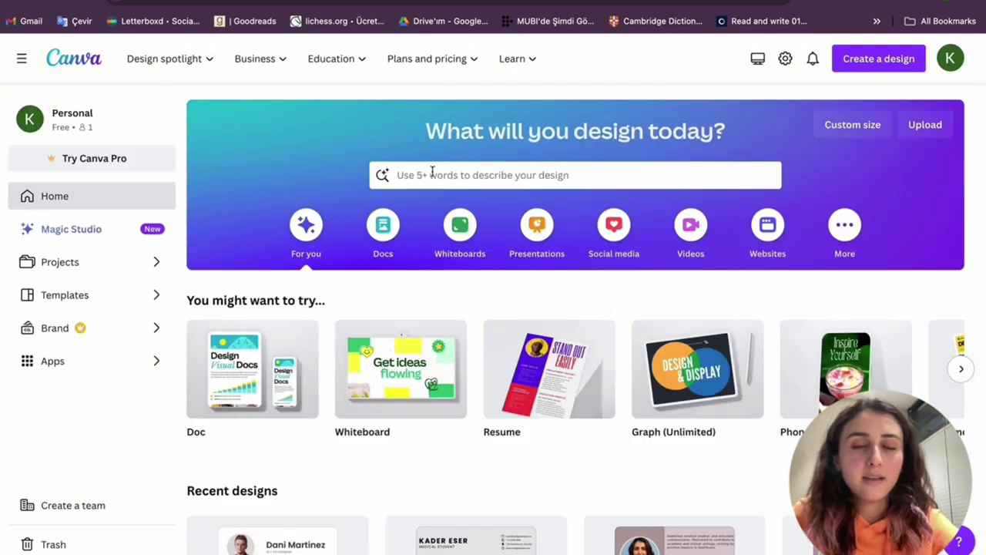
pyautogui.click(431, 174)
pyautogui.write('cv templ')
pyautogui.click(478, 274)
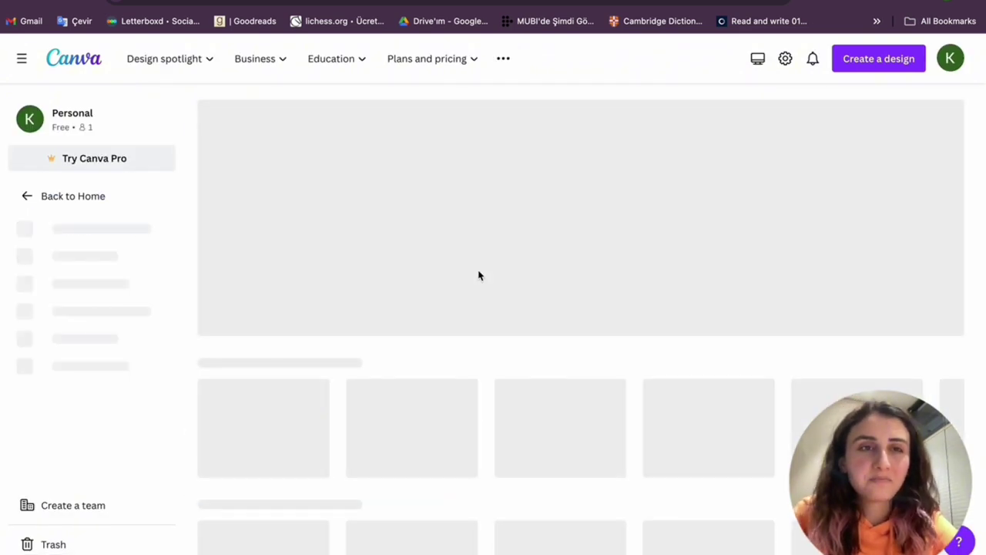
# Scroll through the CV template search results to compare résumé designs.
pyautogui.scroll(-1, 478, 275)
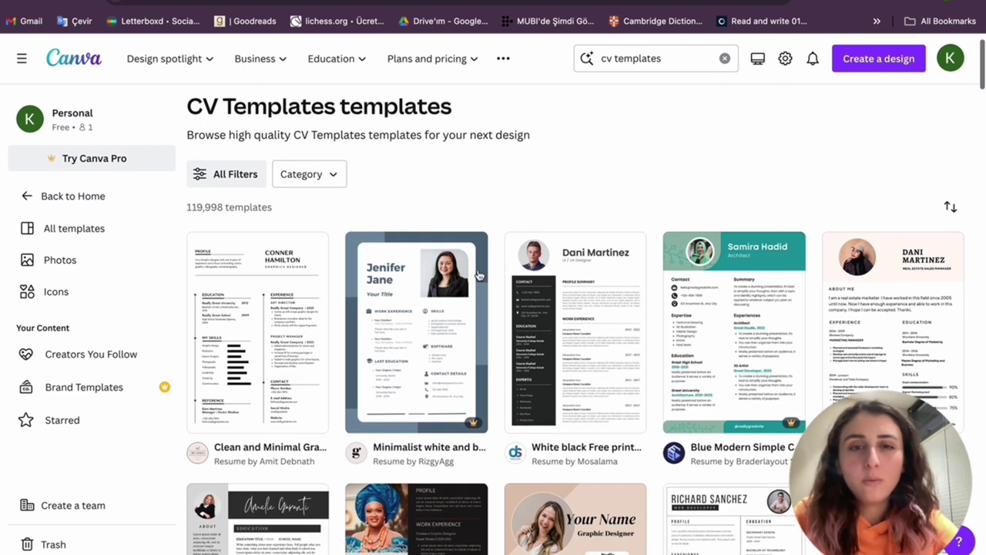
pyautogui.moveTo(478, 275)
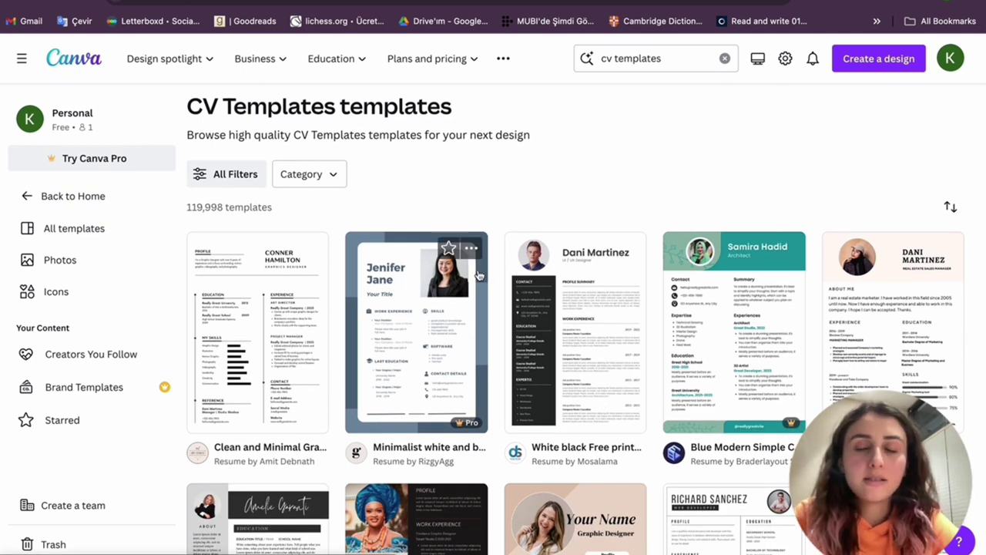
pyautogui.scroll(-2, 478, 276)
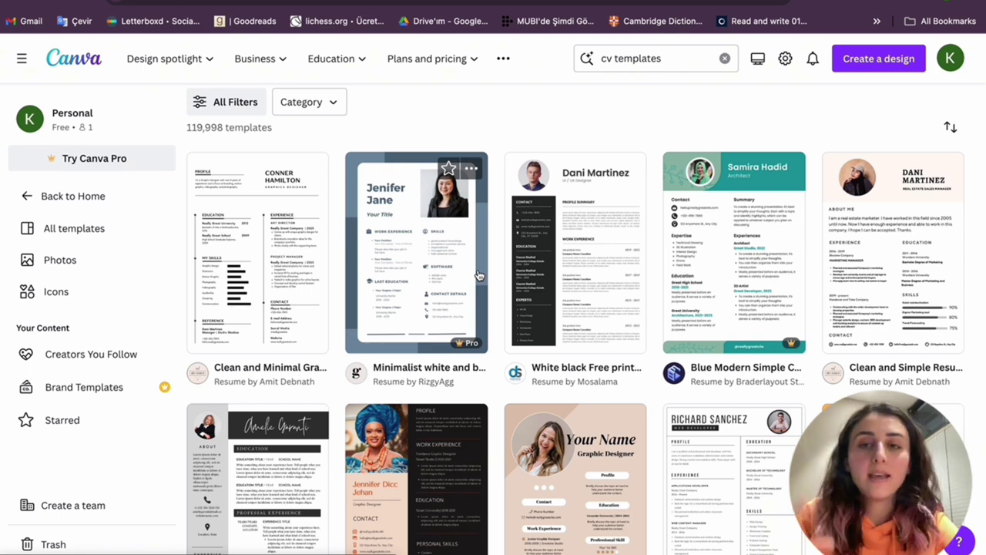
pyautogui.scroll(-3, 477, 275)
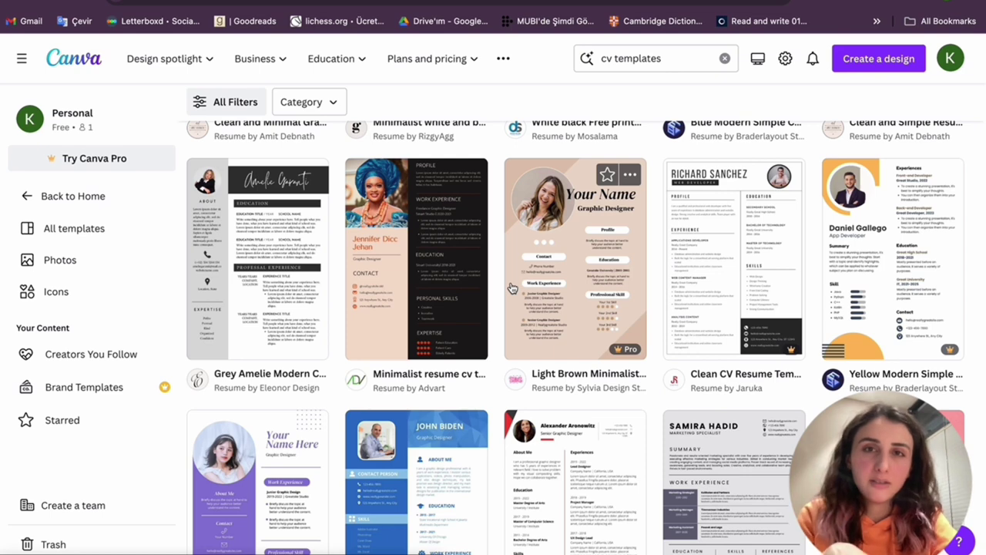
pyautogui.scroll(-2, 511, 288)
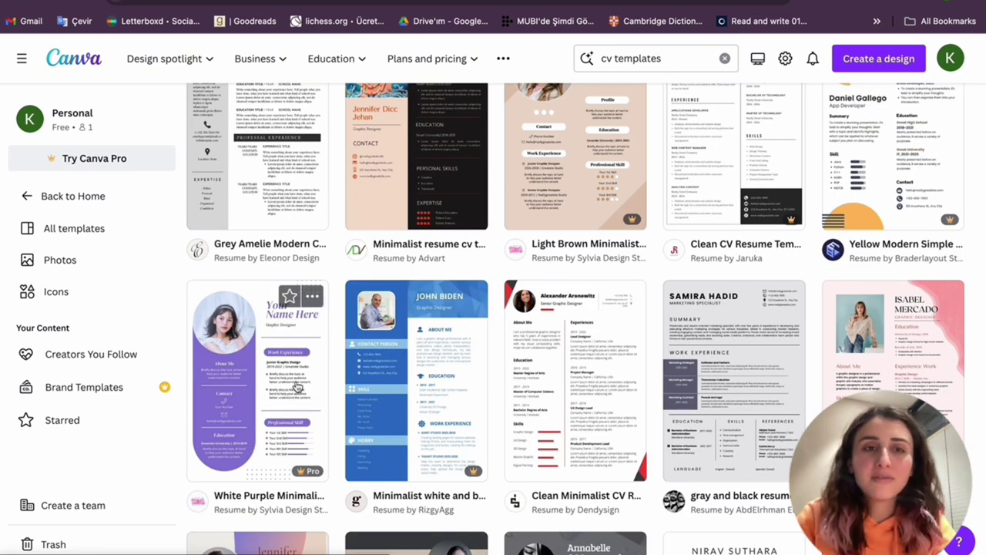
pyautogui.scroll(2, 296, 387)
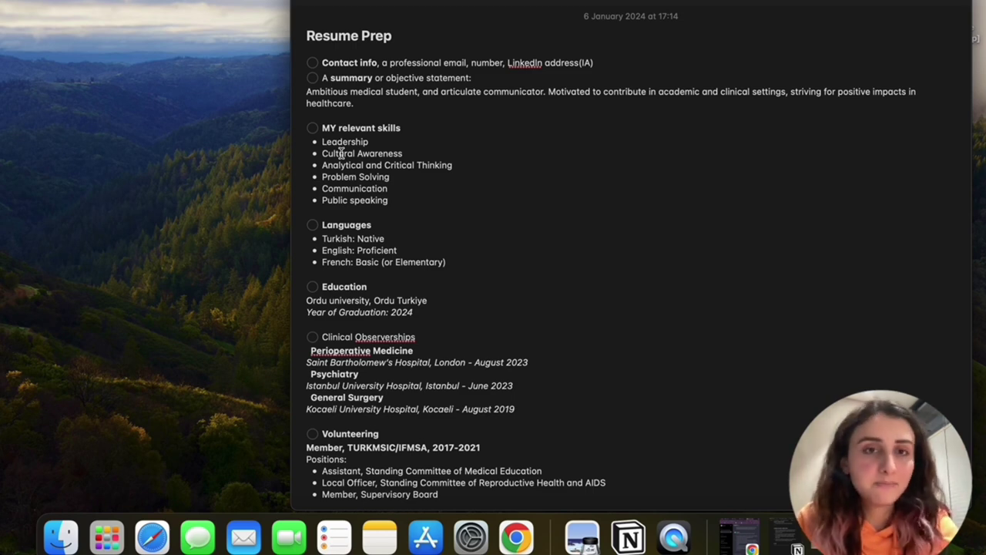
# Scroll through the Resume Prep note, including the research Topic line and the sections below it.
pyautogui.scroll(-3, 376, 279)
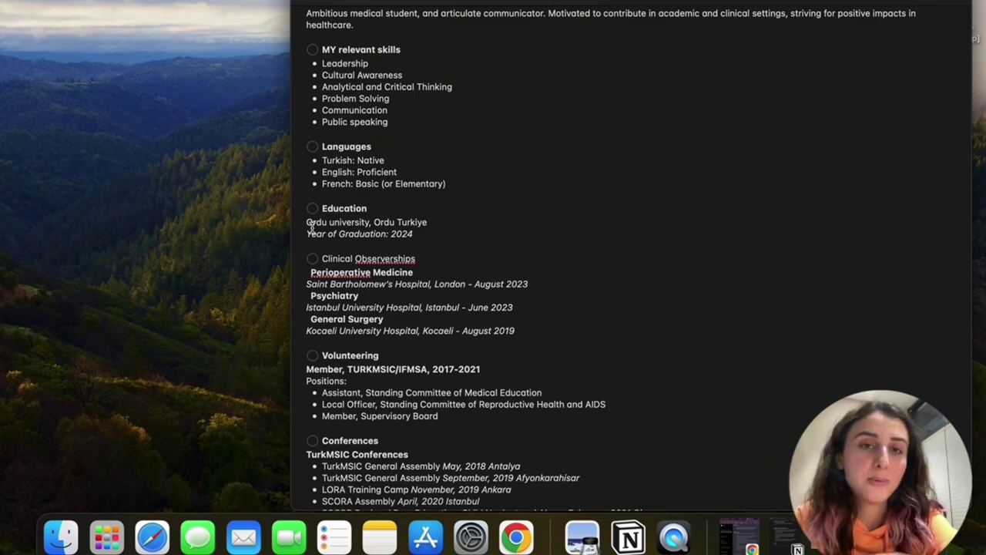
pyautogui.scroll(-3, 310, 225)
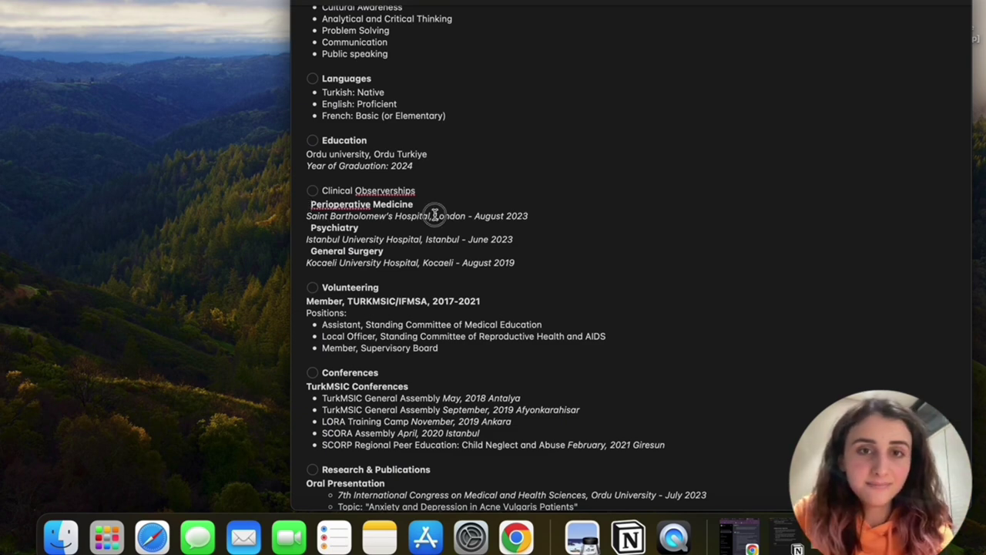
pyautogui.scroll(-4, 484, 163)
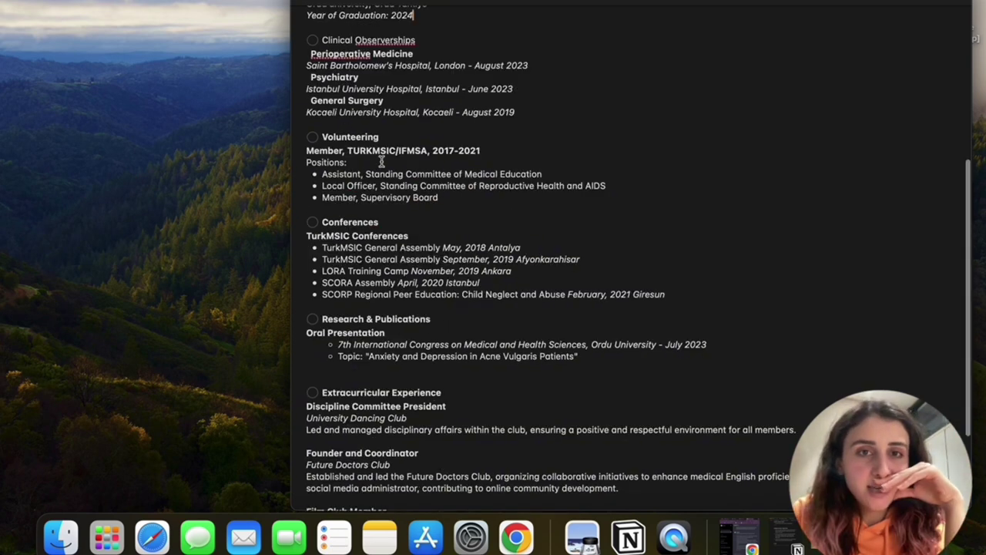
pyautogui.click(350, 359)
pyautogui.scroll(-3, 353, 358)
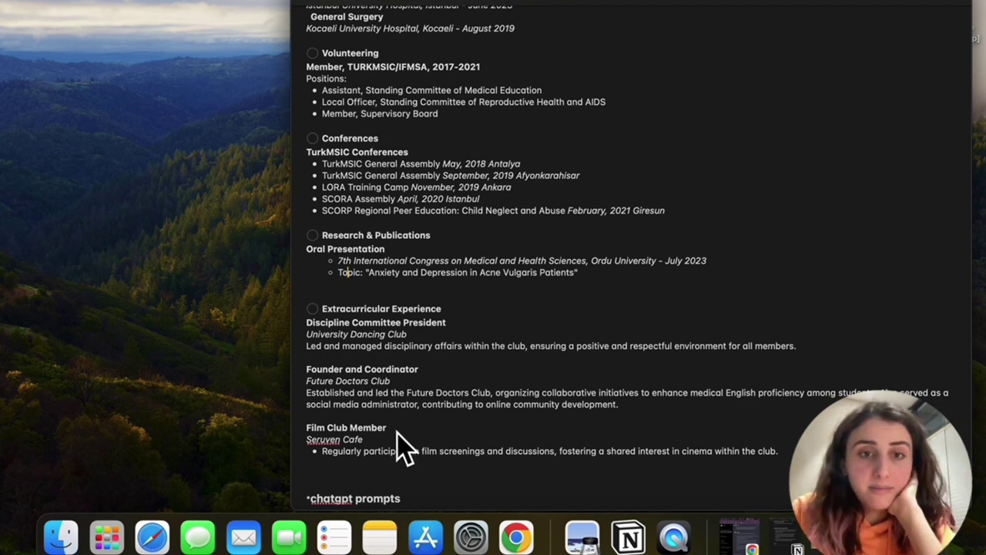
pyautogui.scroll(-4, 427, 443)
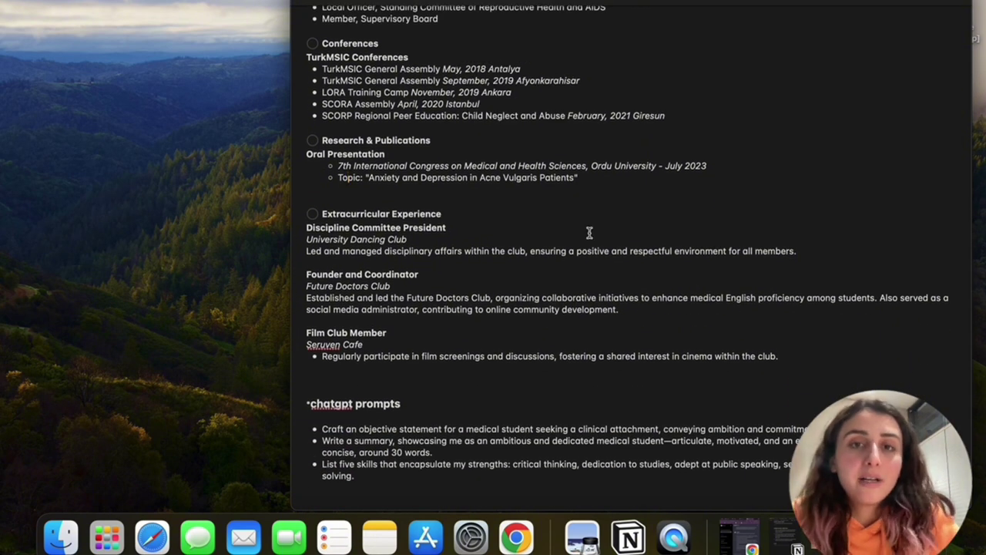
pyautogui.scroll(5, 601, 214)
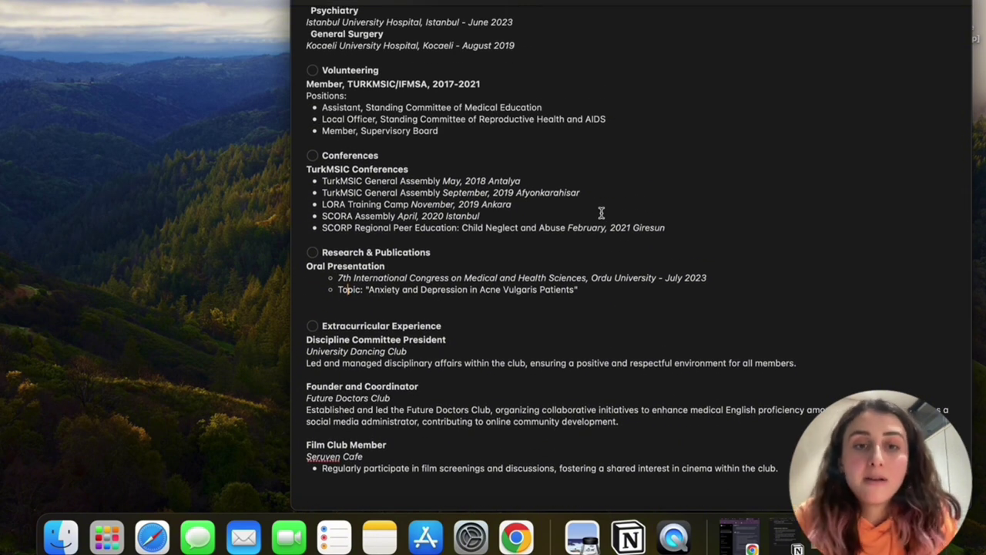
pyautogui.scroll(-5, 600, 213)
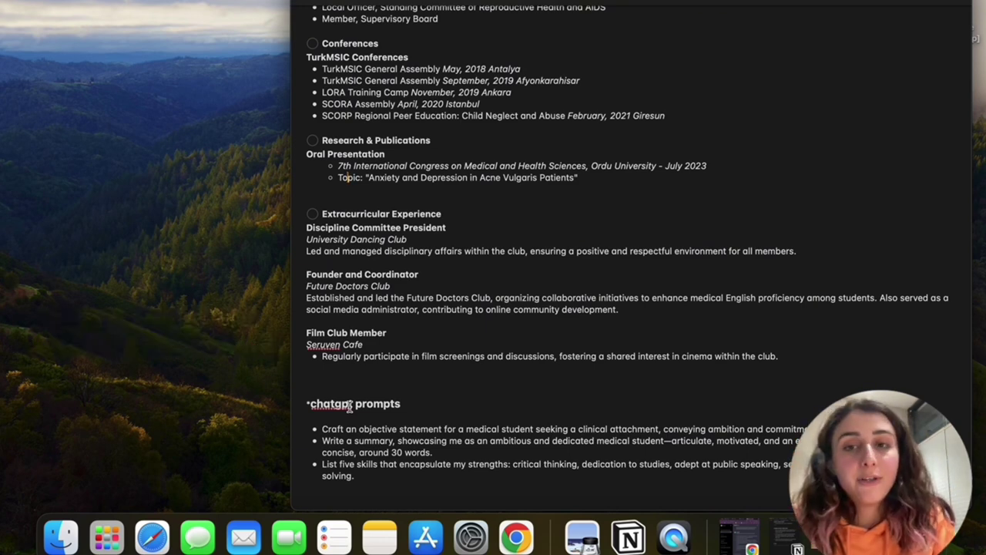
pyautogui.scroll(20, 515, 462)
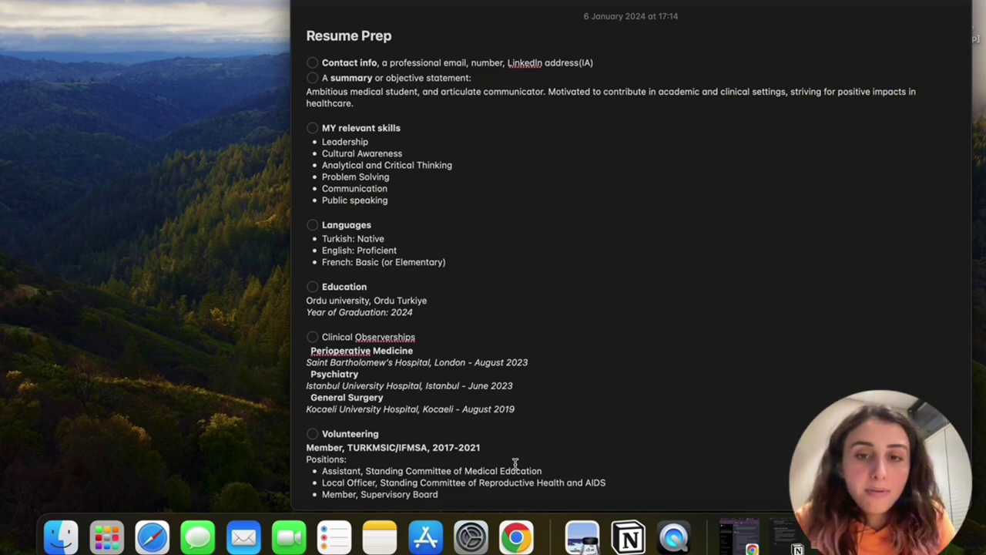
# Back in Canva's CV results, open the Professional CV Resume template and view More like this.
pyautogui.click(518, 543)
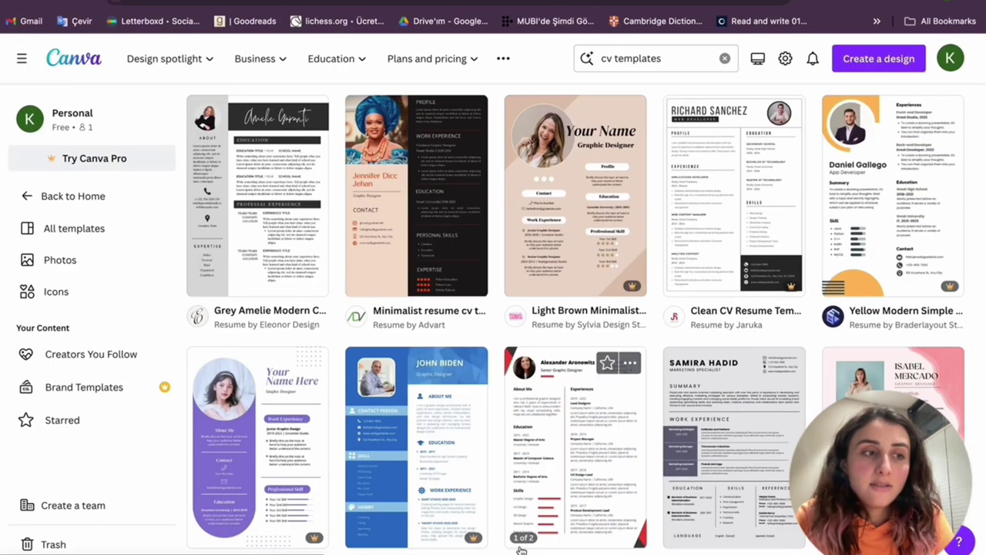
pyautogui.scroll(-2, 597, 282)
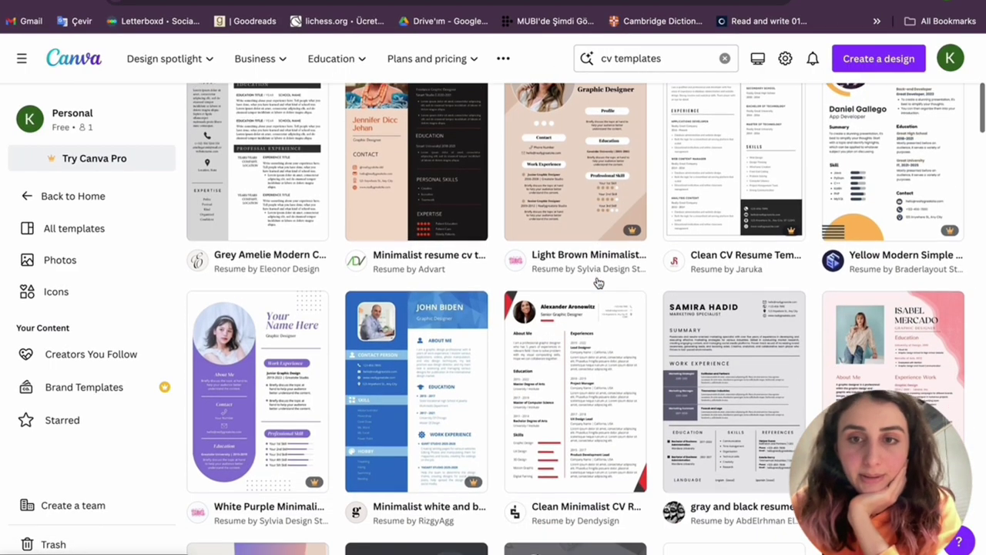
pyautogui.scroll(5, 599, 284)
pyautogui.scroll(-9, 598, 283)
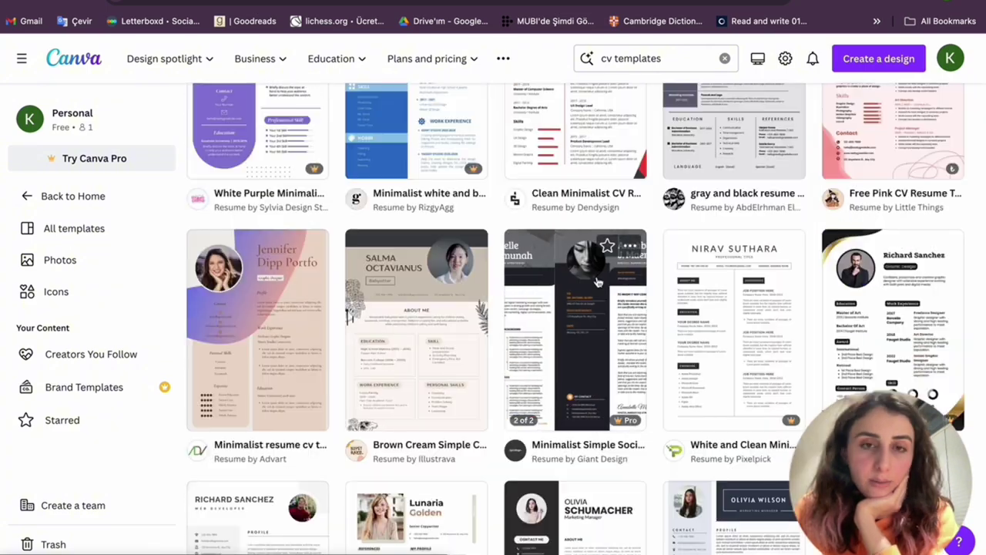
pyautogui.scroll(2, 598, 283)
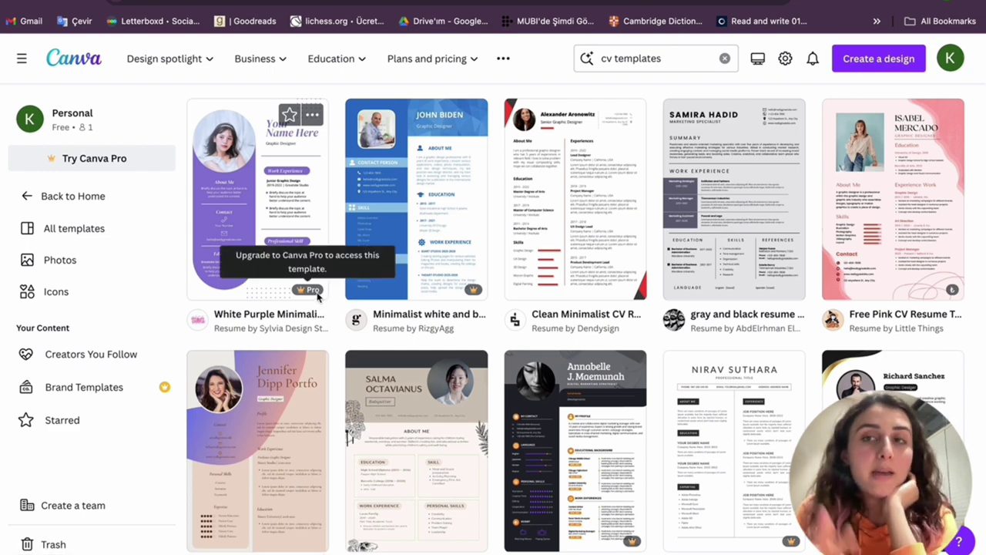
pyautogui.scroll(-6, 568, 194)
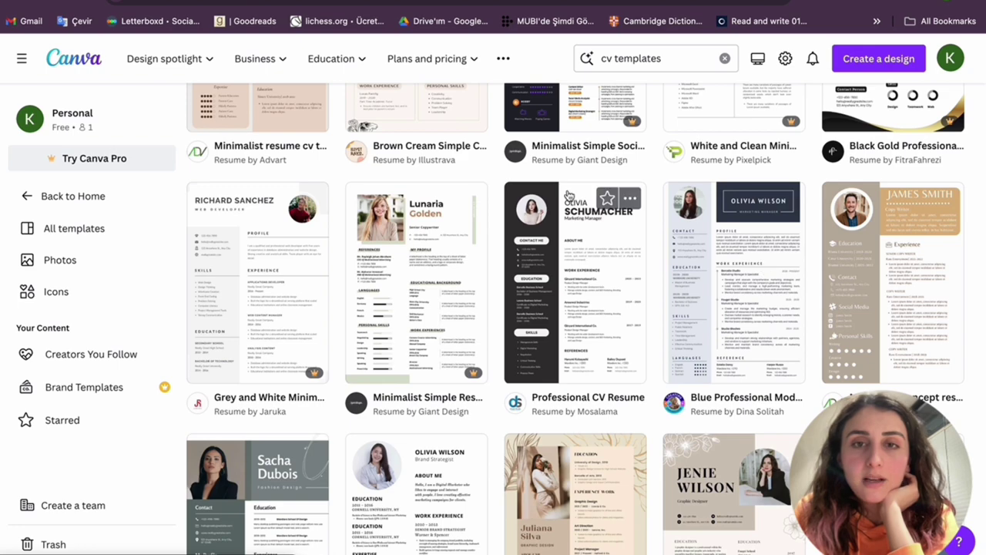
pyautogui.click(588, 356)
pyautogui.scroll(-2, 587, 357)
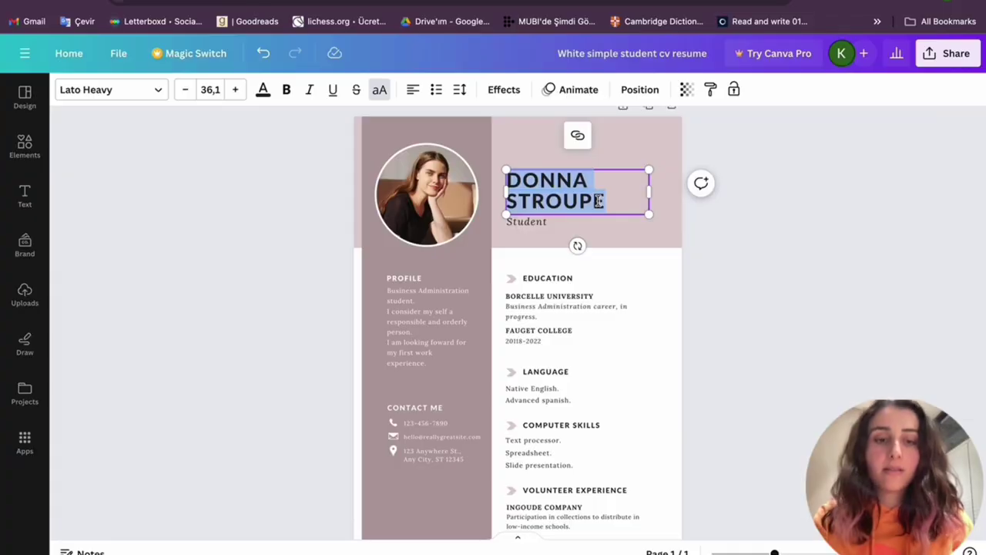
pyautogui.write('KADER E')
pyautogui.write('SER')
pyautogui.click(507, 222)
pyautogui.write('Medi')
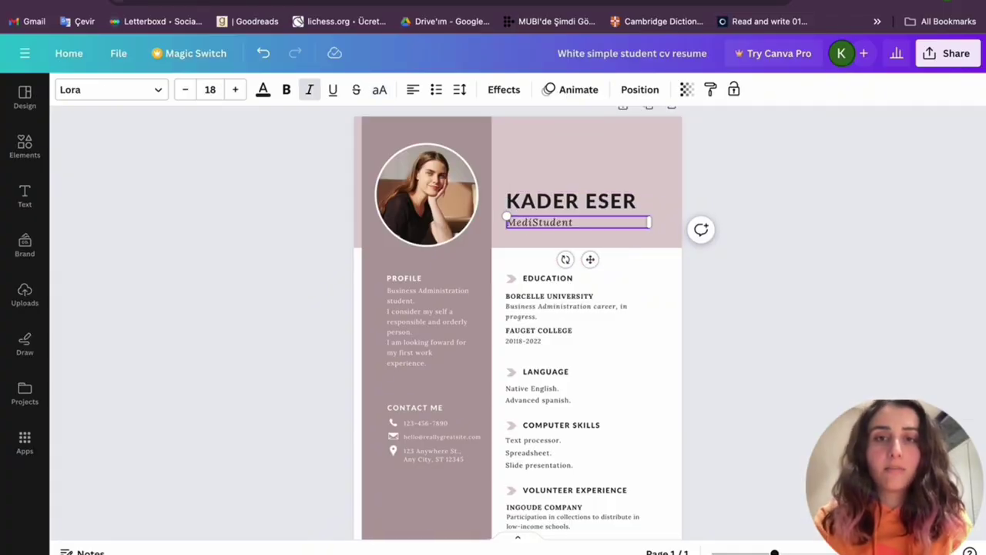
pyautogui.write('cal')
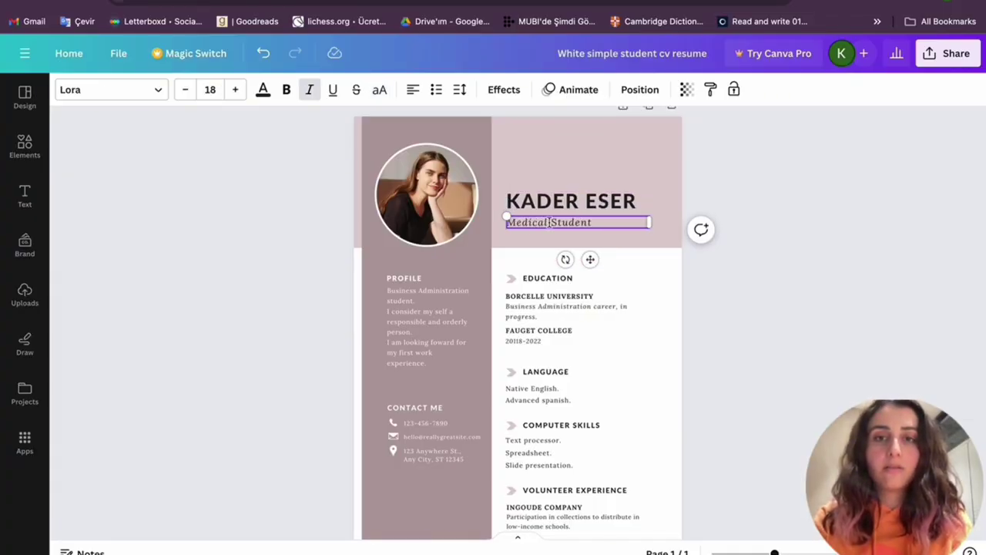
pyautogui.click(581, 151)
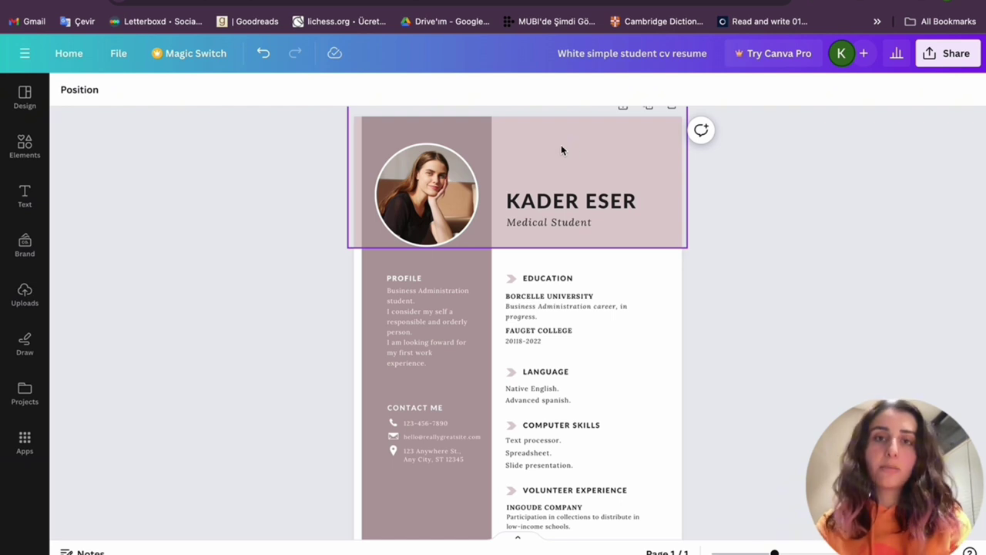
# Add a paragraph text box at the header's top-right and paste the summary sentence into it.
pyautogui.press('super+Tab')
pyautogui.press('super+Tab')
pyautogui.press('super+Tab')
pyautogui.press('super+Tab')
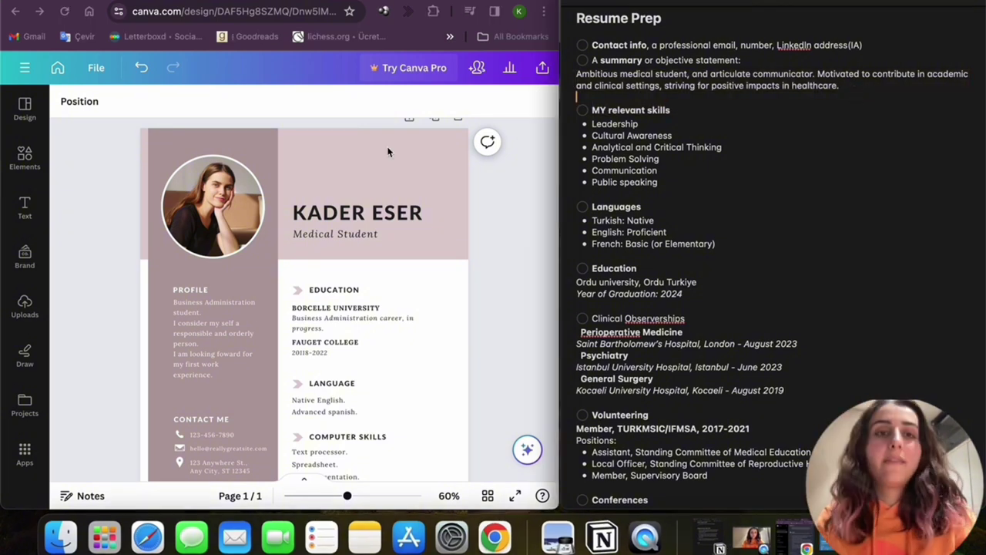
pyautogui.click(332, 153)
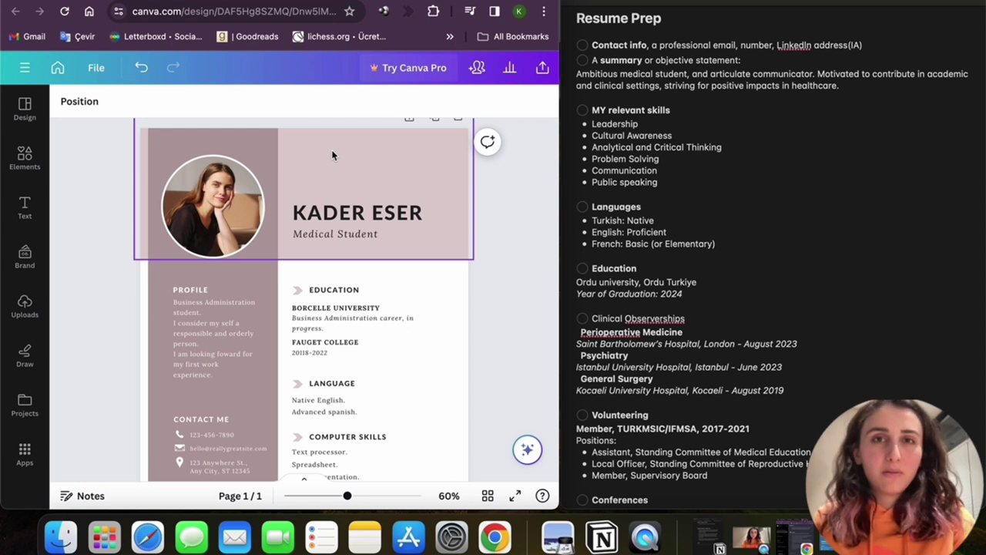
pyautogui.click(25, 206)
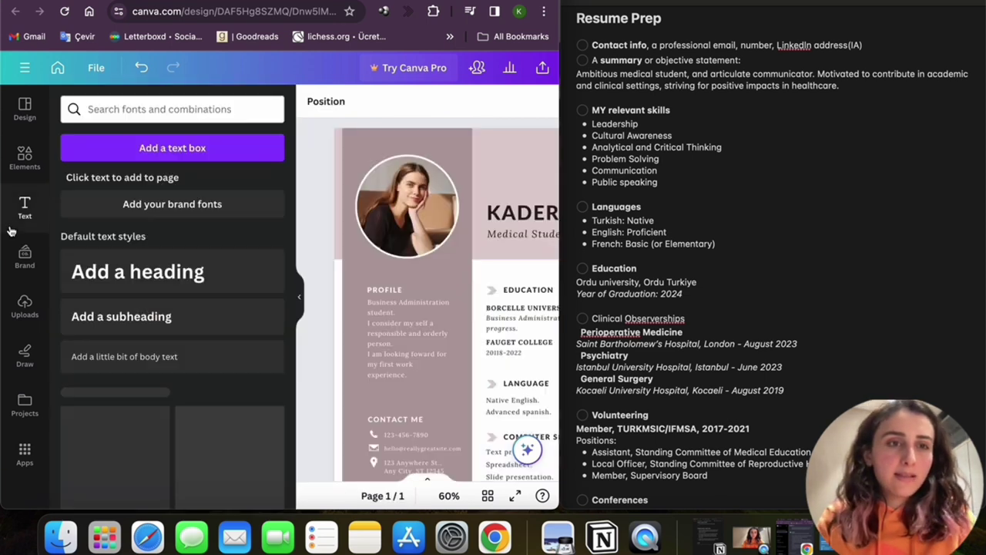
pyautogui.click(173, 150)
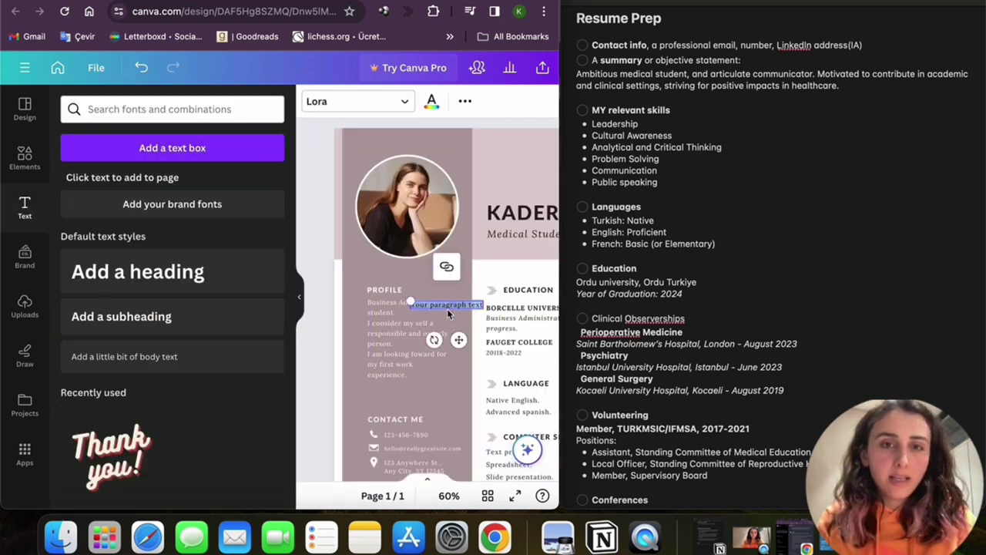
pyautogui.moveTo(447, 304); pyautogui.dragTo(521, 153)
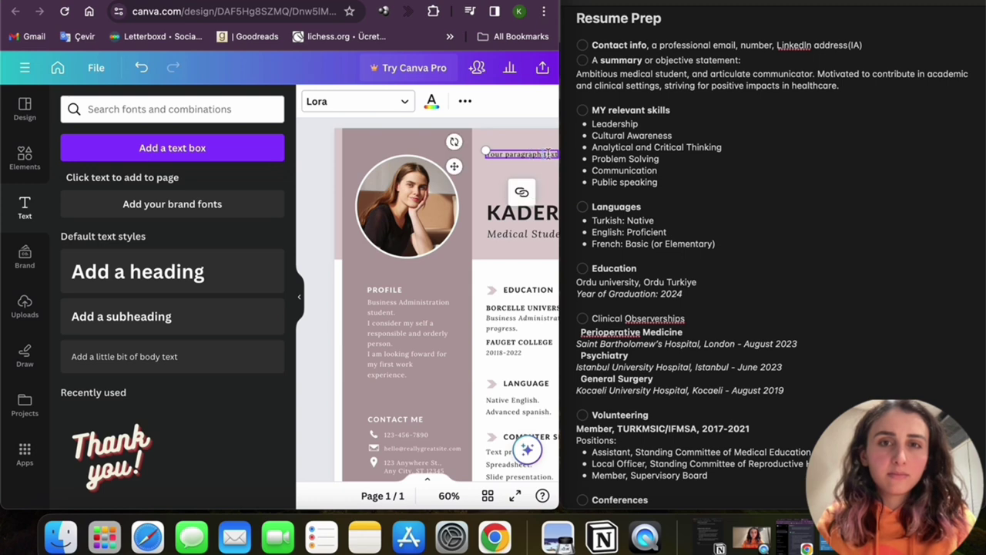
pyautogui.click(301, 280)
pyautogui.write('Ambitious medical student, and articulate communicator. Motivated to contribute in academic and clinical settings, striving for positive impacts in healthcare.')
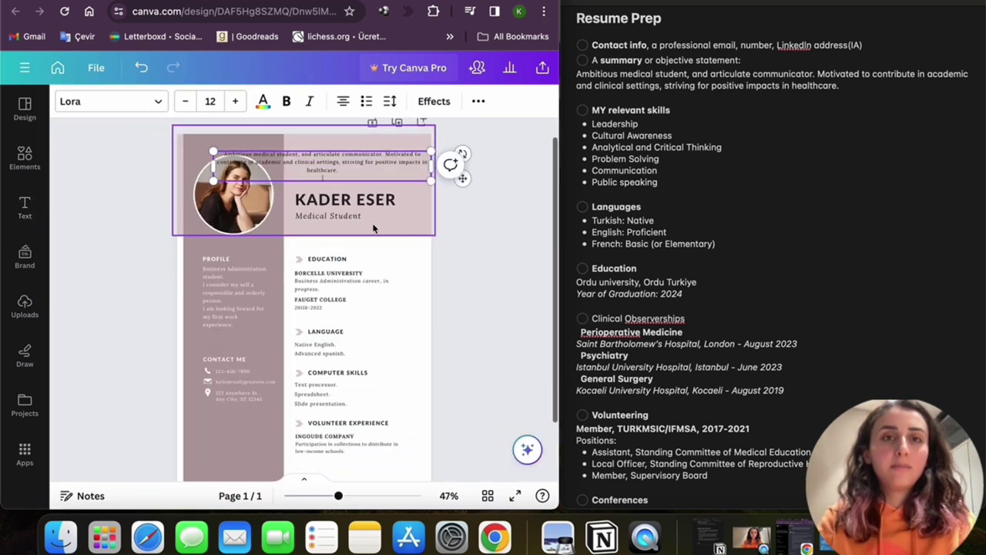
# Narrow and rescale the summary box and left-align its text.
pyautogui.moveTo(212, 166); pyautogui.dragTo(275, 166)
pyautogui.scroll(5, 304, 99)
pyautogui.click(342, 101)
pyautogui.click(343, 101)
pyautogui.click(343, 100)
pyautogui.moveTo(269, 250)
pyautogui.mouseDown()
pyautogui.moveTo(291, 243)
pyautogui.moveTo(276, 245)
pyautogui.mouseUp()
# Delete the template photo but keep its circle frame, then drop the uploaded portrait into it.
pyautogui.click(184, 231)
pyautogui.click(184, 156)
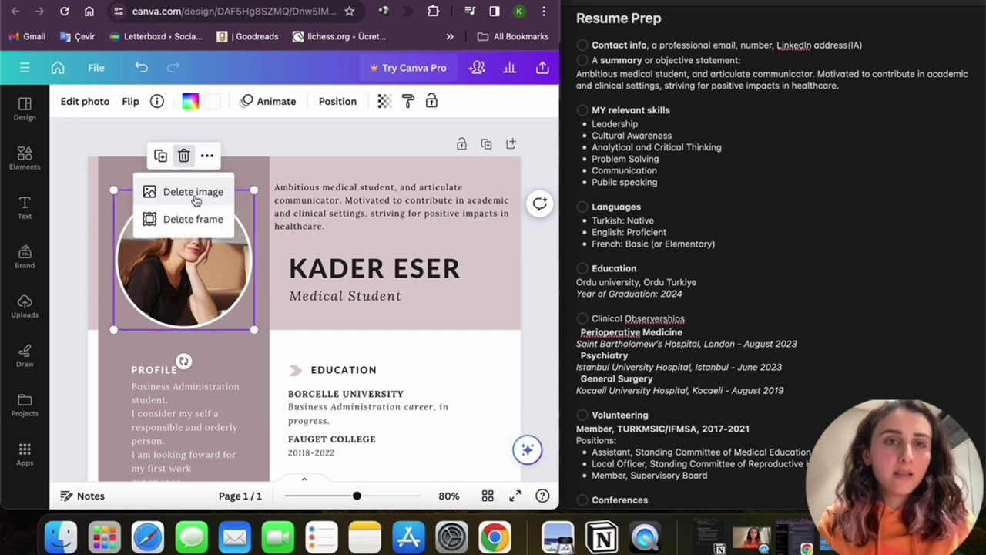
pyautogui.click(193, 190)
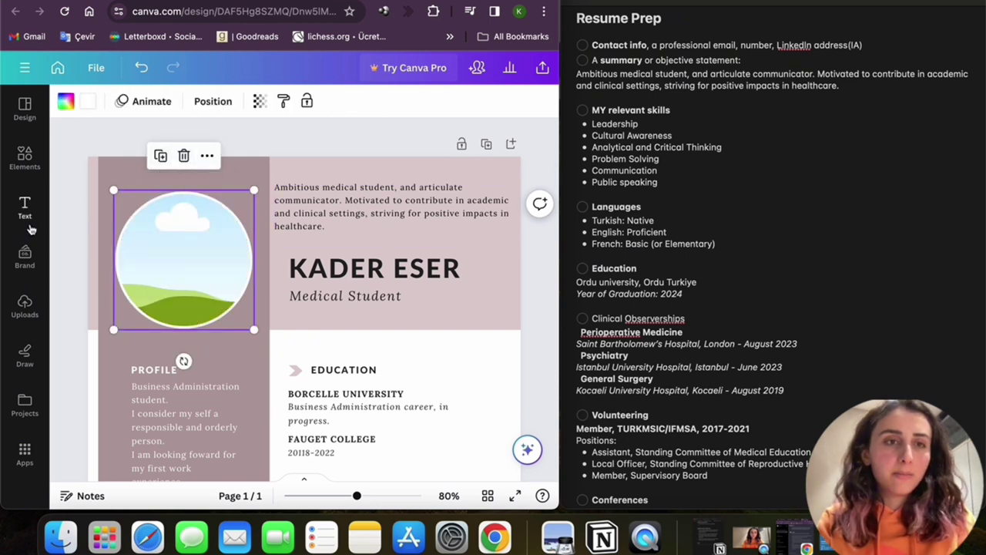
pyautogui.click(25, 308)
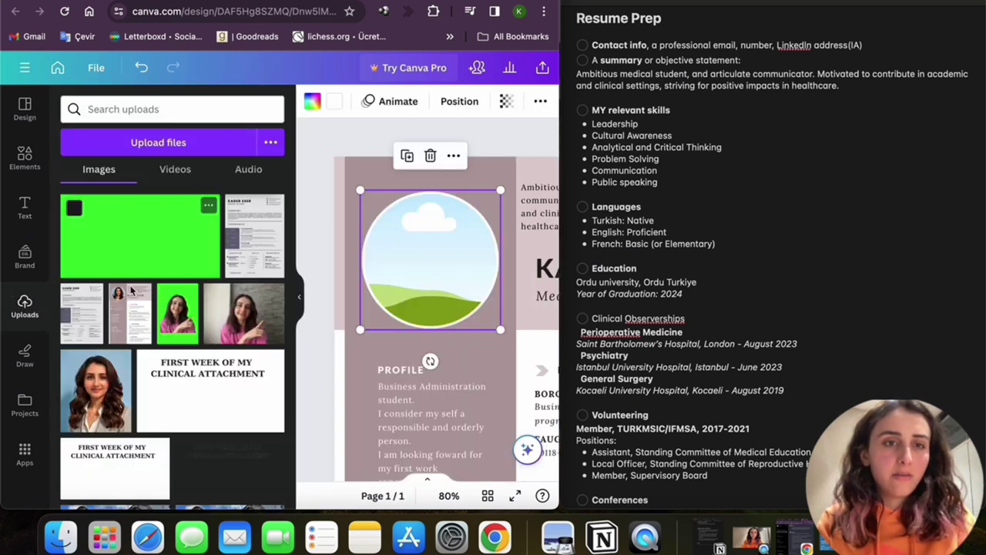
pyautogui.moveTo(106, 379); pyautogui.dragTo(429, 259)
pyautogui.click(306, 134)
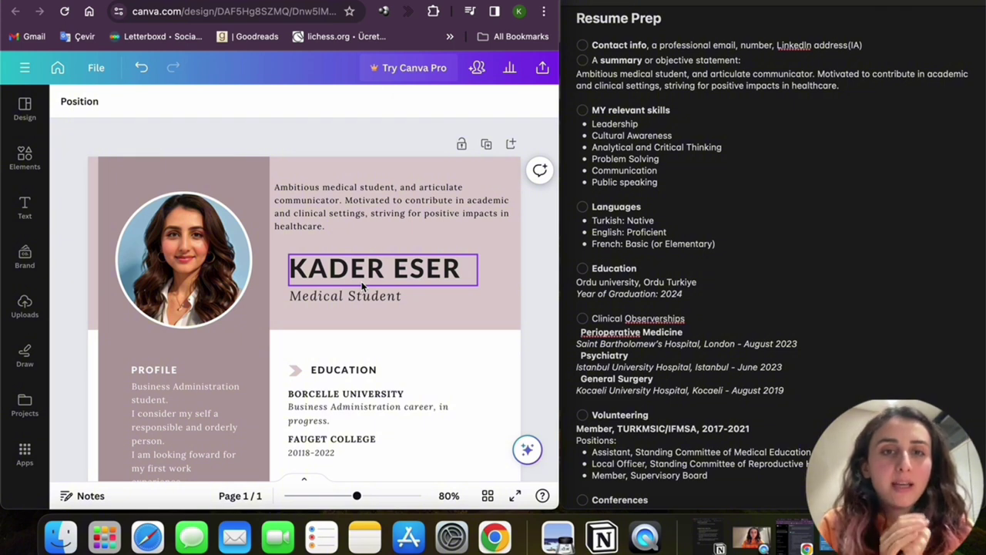
pyautogui.click(453, 271)
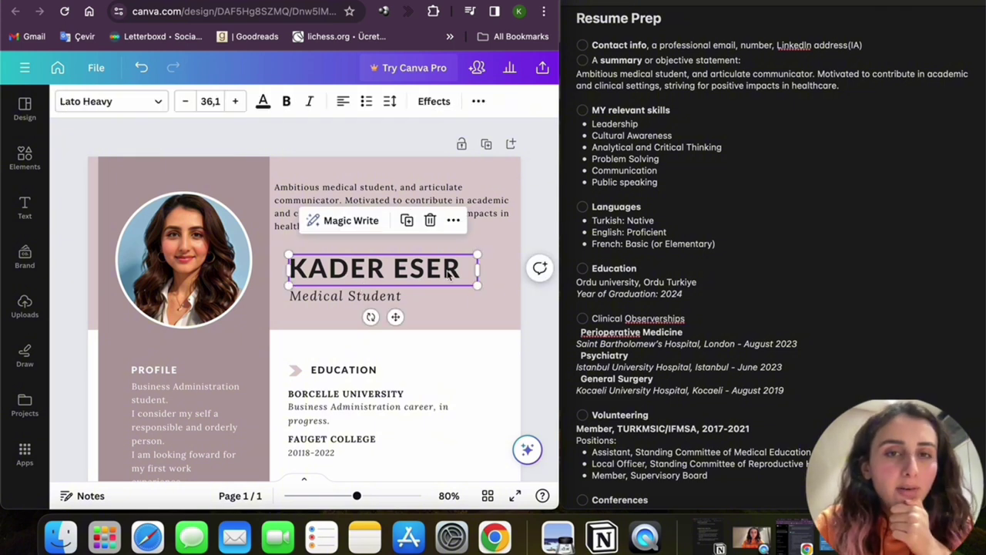
pyautogui.tripleClick(279, 263)
pyautogui.click(110, 101)
pyautogui.write('nato serif')
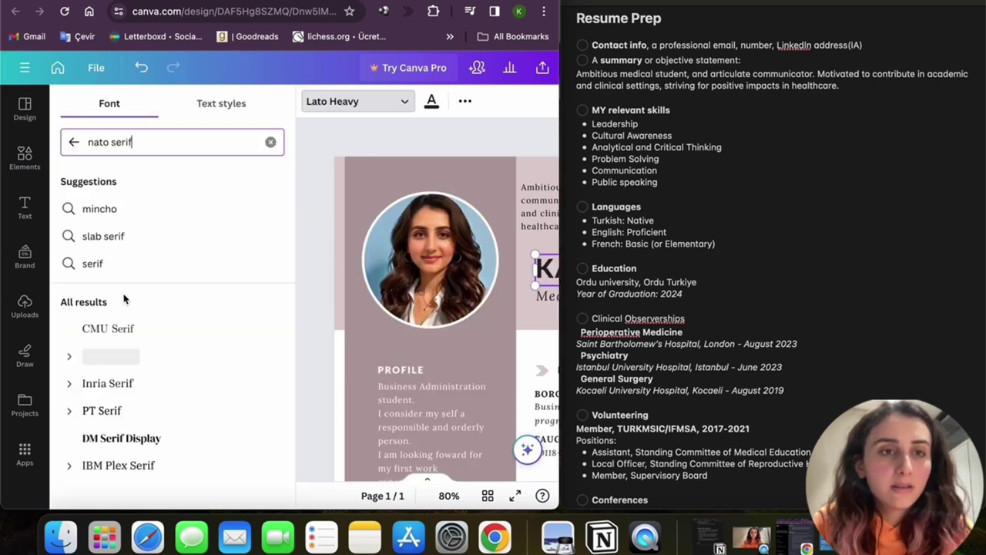
pyautogui.scroll(-5, 126, 375)
pyautogui.click(116, 348)
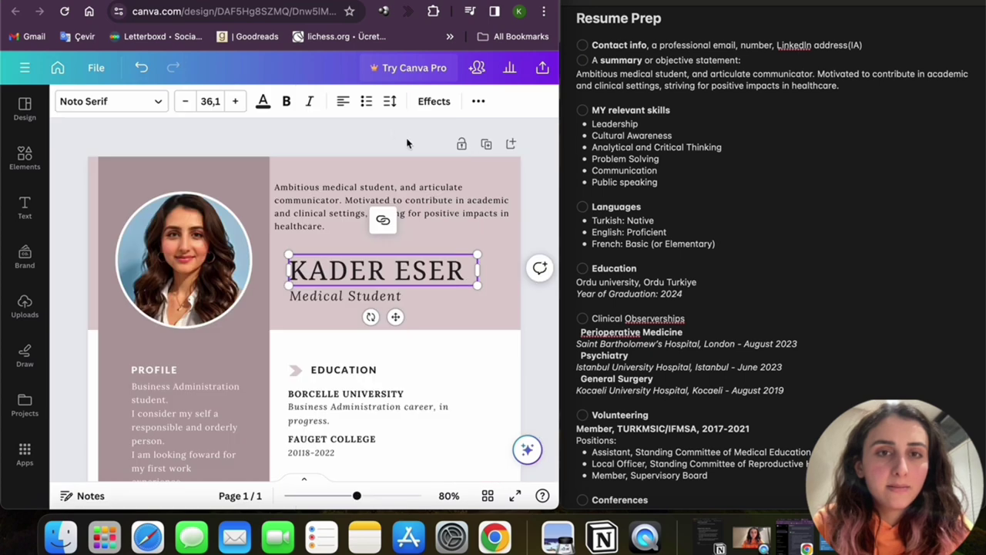
pyautogui.click(408, 143)
# Delete the PROFILE heading and move the Contact Me group up under the photo.
pyautogui.scroll(-2, 258, 284)
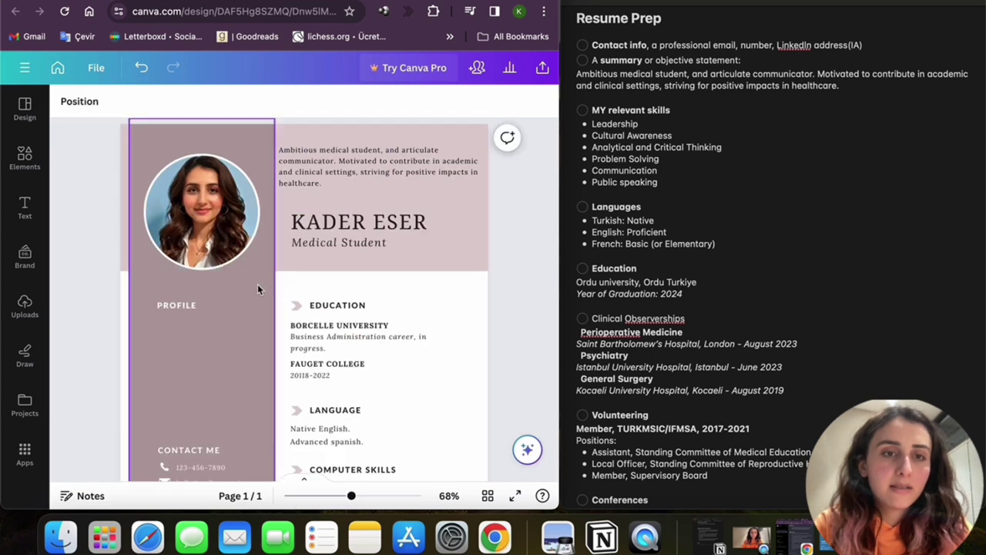
pyautogui.click(194, 302)
pyautogui.click(254, 270)
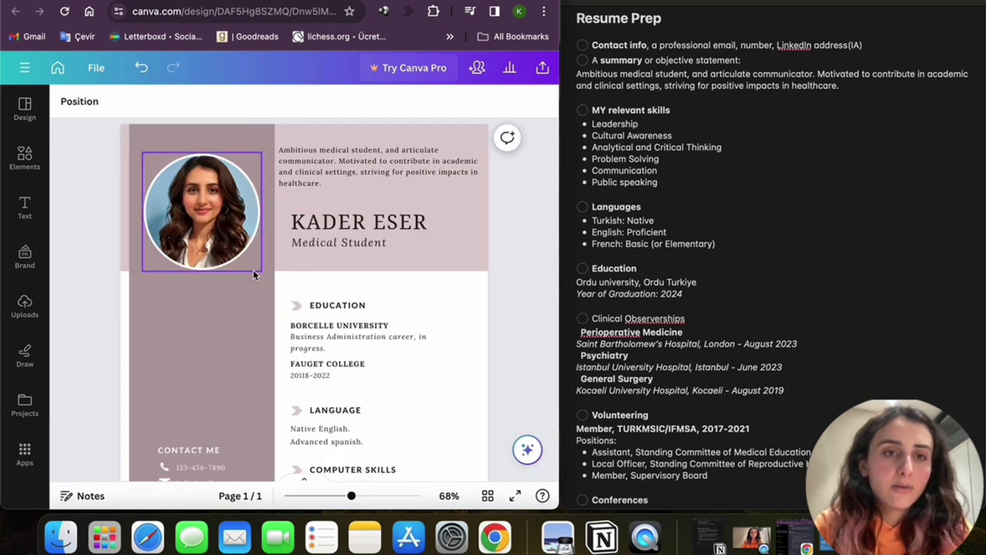
pyautogui.scroll(3, 254, 275)
pyautogui.moveTo(159, 314); pyautogui.dragTo(149, 255)
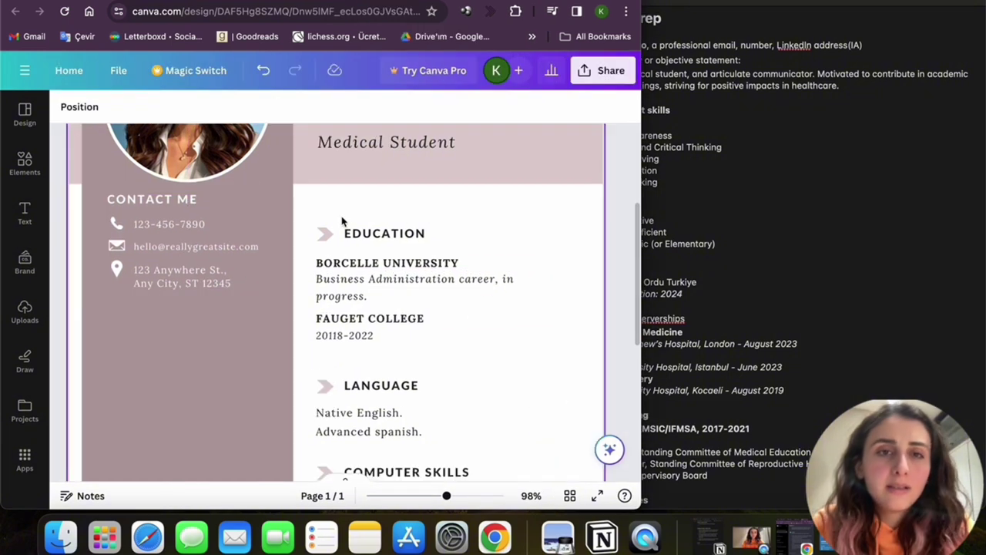
# Delete the FAUGET COLLEGE entry and its dates from the Education section.
pyautogui.moveTo(311, 216); pyautogui.dragTo(417, 284)
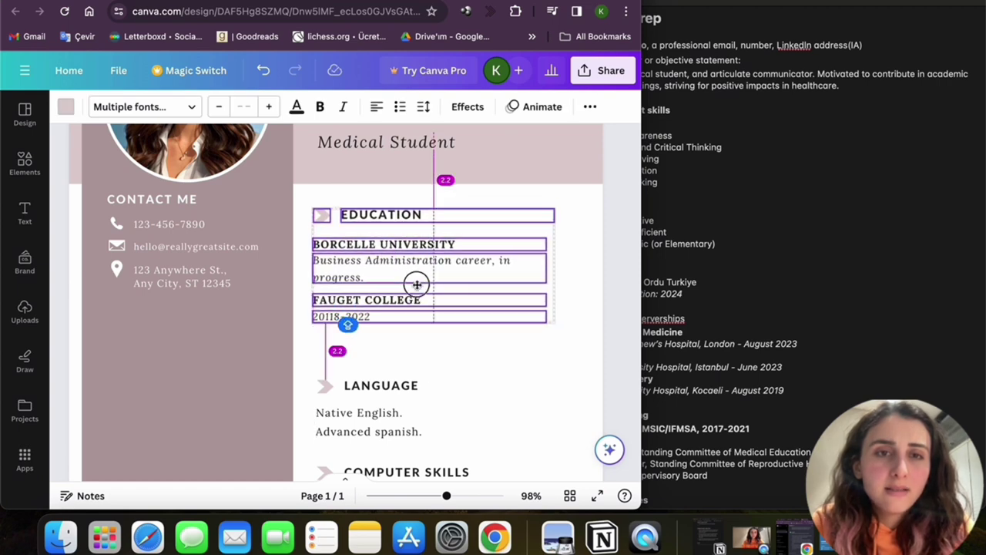
pyautogui.click(593, 282)
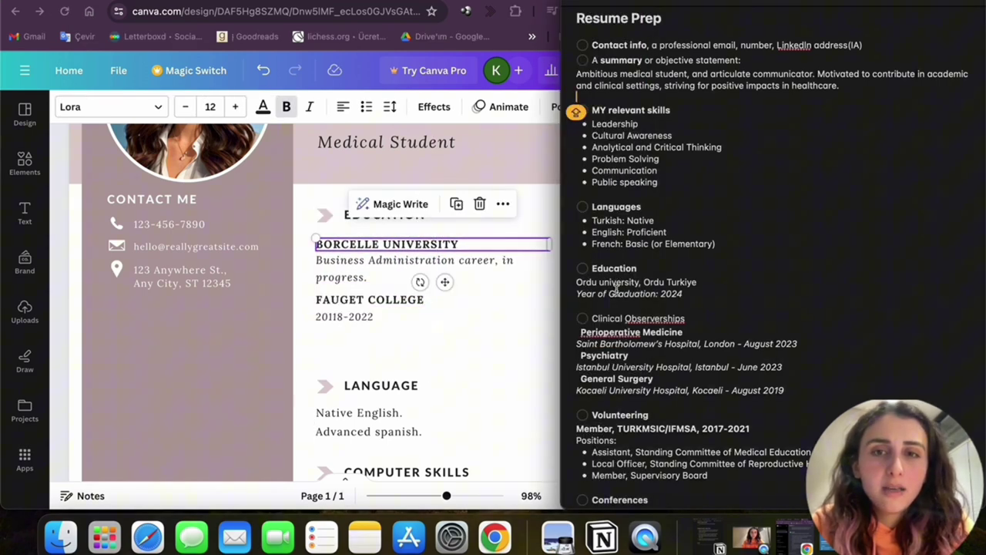
pyautogui.click(370, 346)
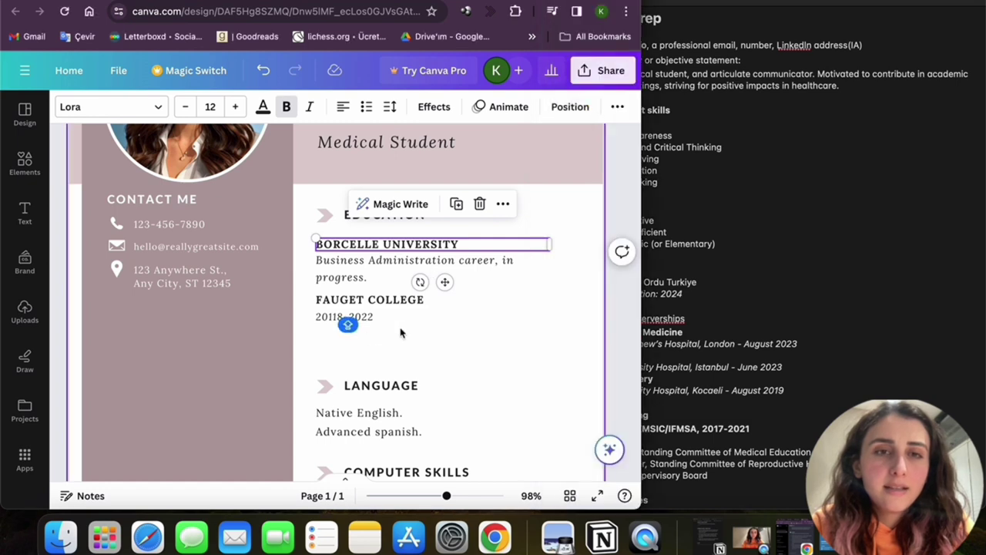
pyautogui.click(313, 295)
pyautogui.press('Delete')
# Move the LANGUAGE heading and its lines higher up the page.
pyautogui.scroll(-3, 322, 266)
pyautogui.moveTo(322, 273); pyautogui.dragTo(402, 341)
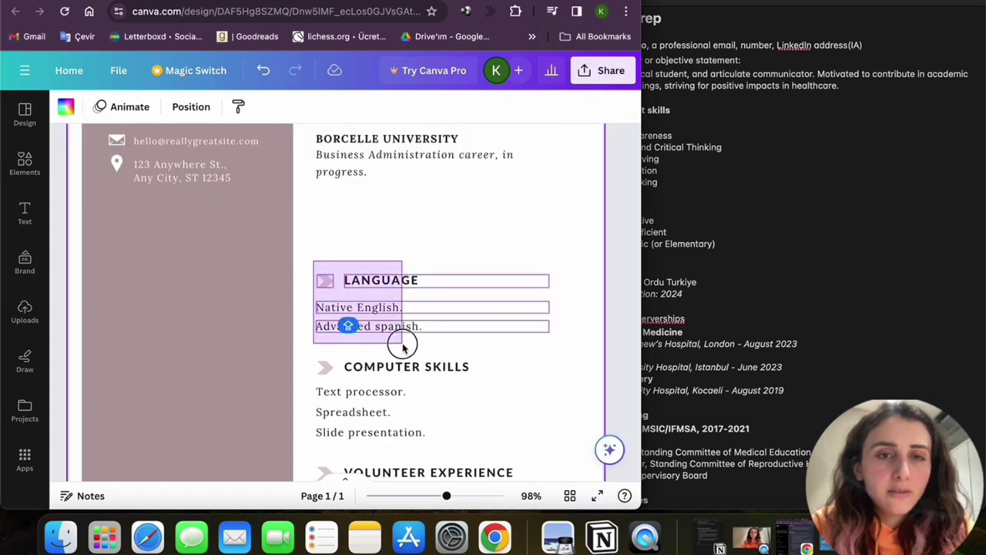
pyautogui.moveTo(423, 304); pyautogui.dragTo(416, 243)
pyautogui.scroll(3, 416, 243)
pyautogui.moveTo(402, 301); pyautogui.dragTo(415, 303)
pyautogui.scroll(-5, 392, 431)
pyautogui.scroll(2, 392, 431)
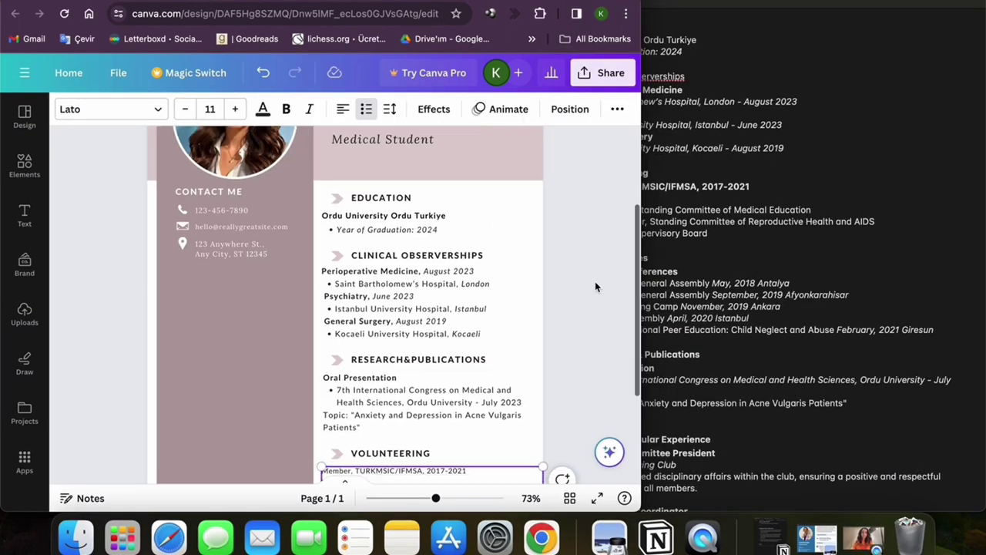
# Paste the volunteering positions and shorten the committee name to RH&AIDS.
pyautogui.press('super+v')
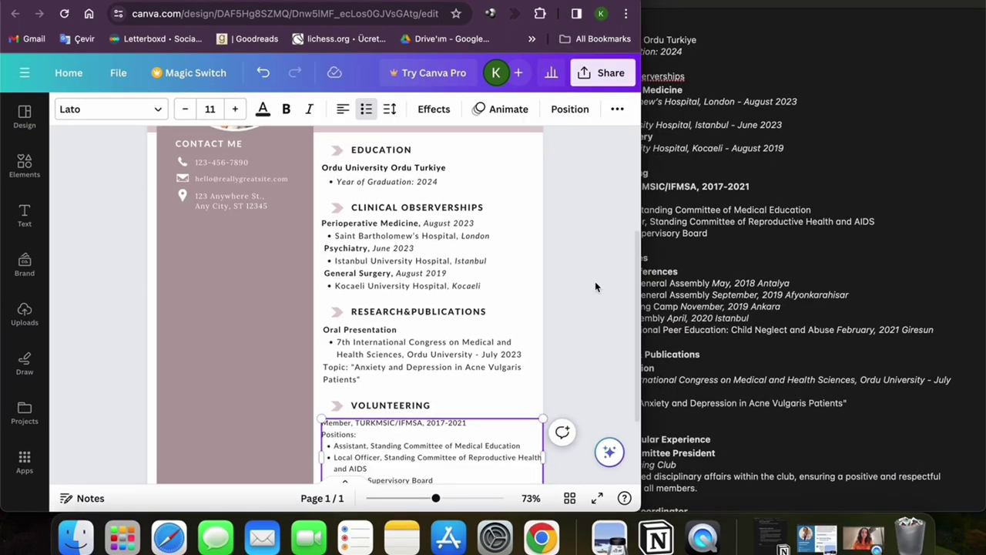
pyautogui.scroll(-3, 597, 308)
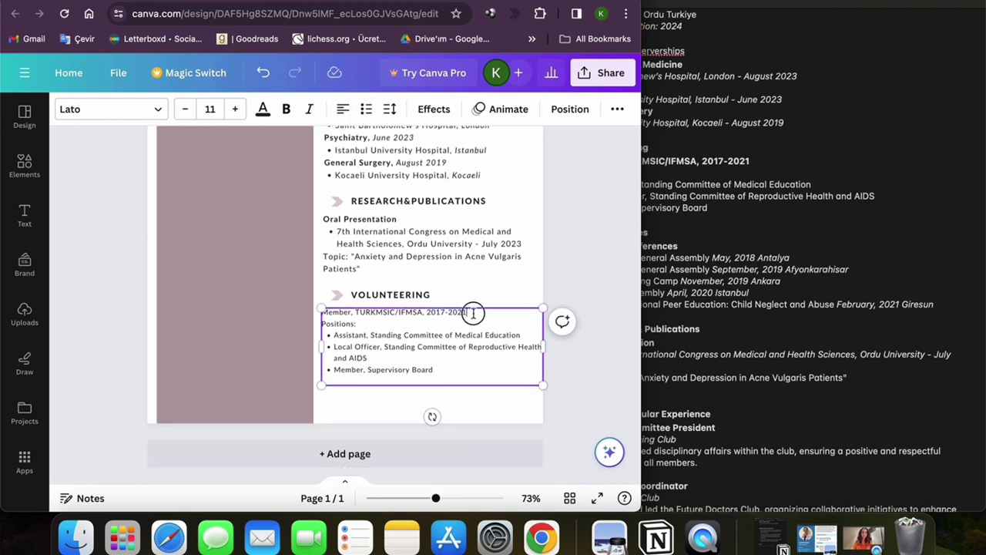
pyautogui.moveTo(467, 312); pyautogui.dragTo(325, 312)
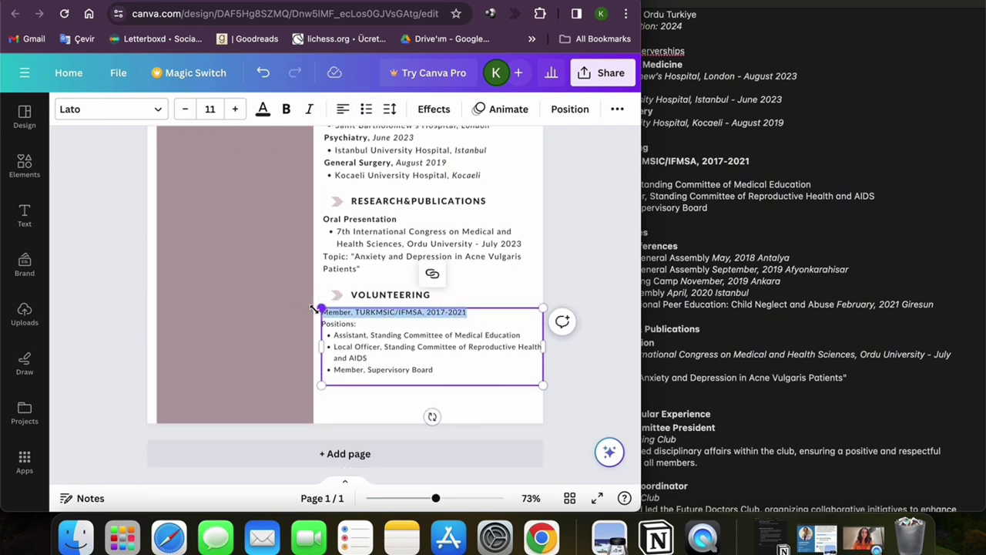
pyautogui.click(378, 332)
pyautogui.click(594, 265)
pyautogui.scroll(3, 596, 266)
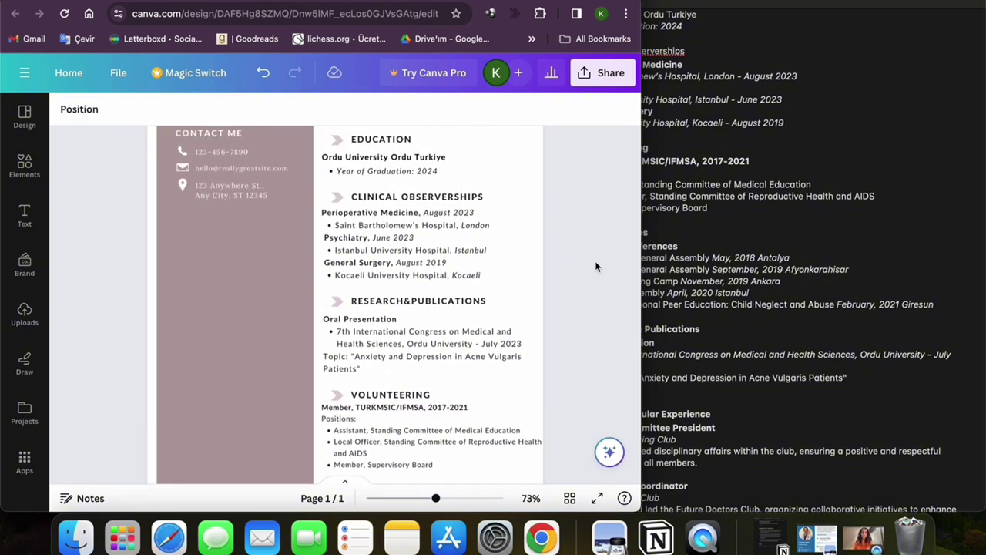
# Undo four position shifts of the Education, Clinical and Research sections, then select the Volunteering block.
pyautogui.click(332, 262)
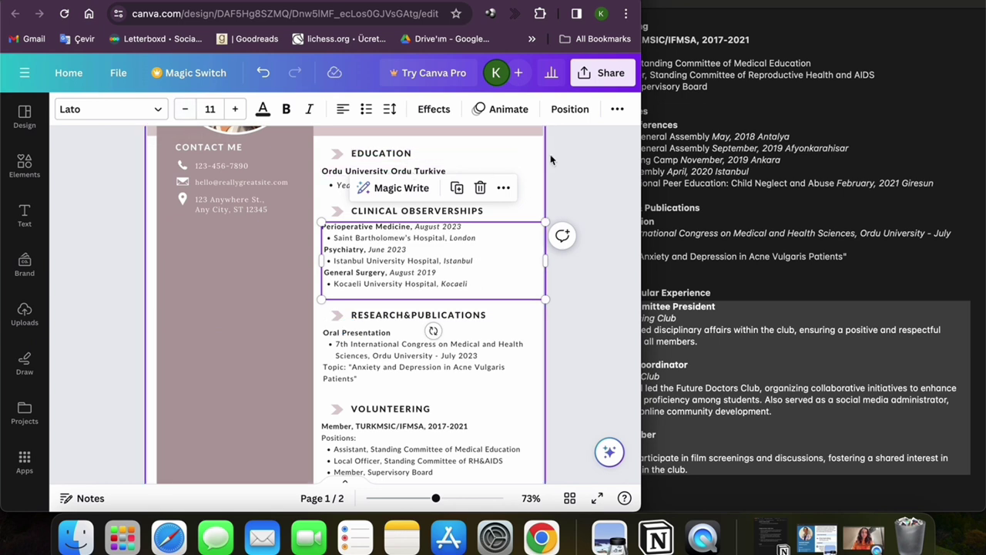
pyautogui.click(576, 153)
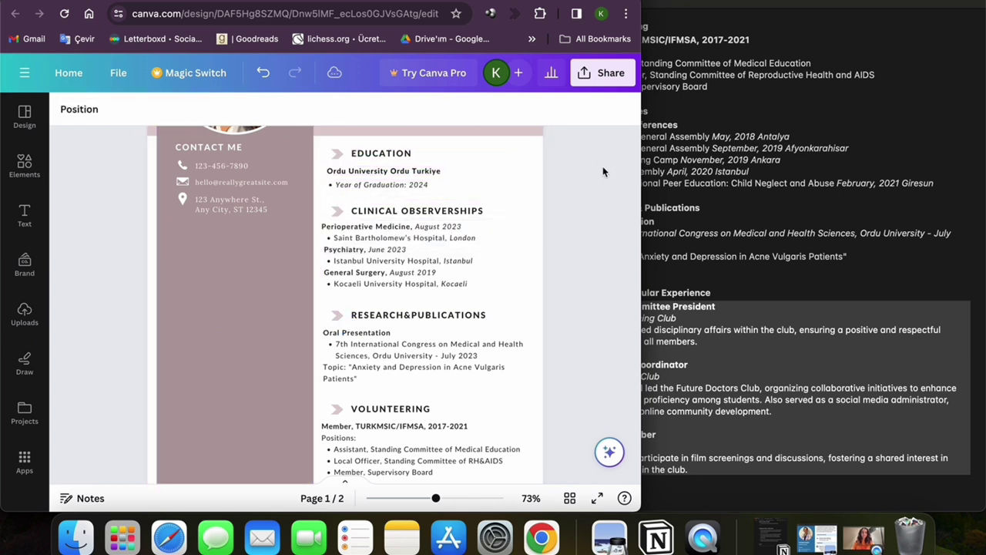
pyautogui.click(263, 73)
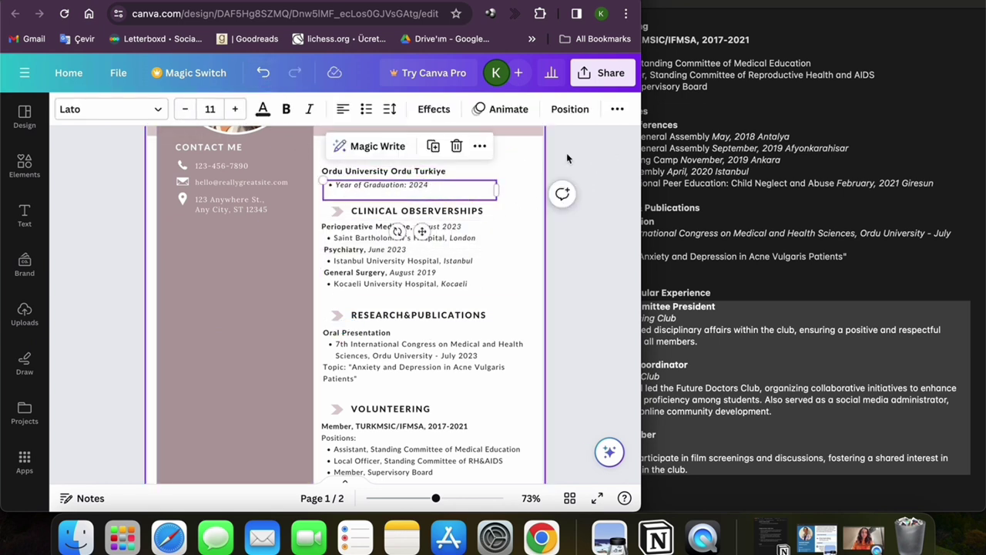
pyautogui.press('super+z')
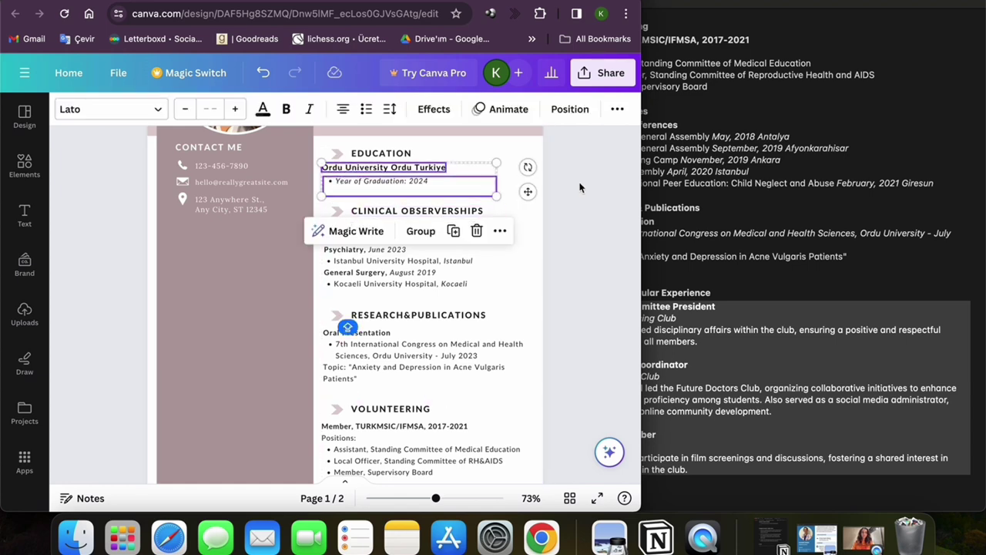
pyautogui.press('super+z')
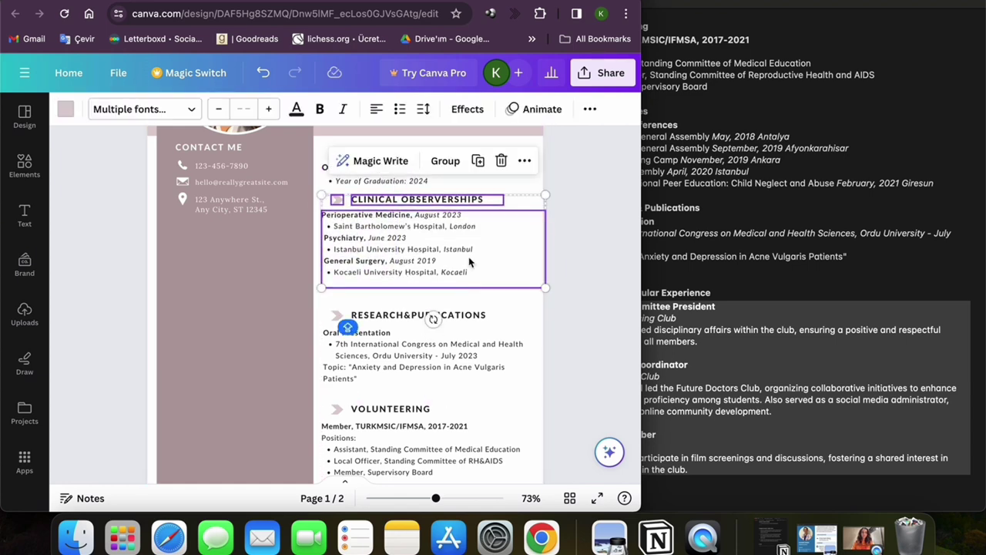
pyautogui.press('super+z')
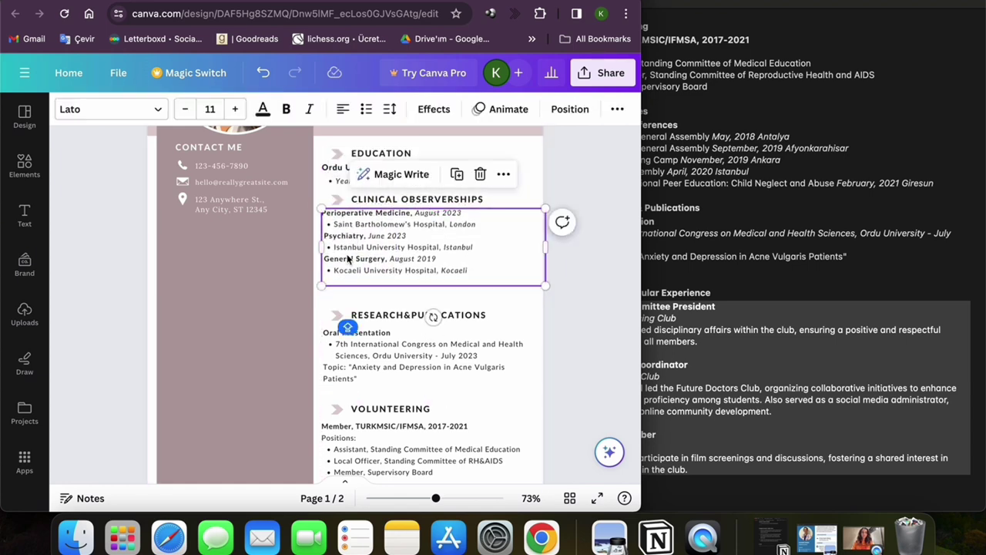
pyautogui.press('super+z')
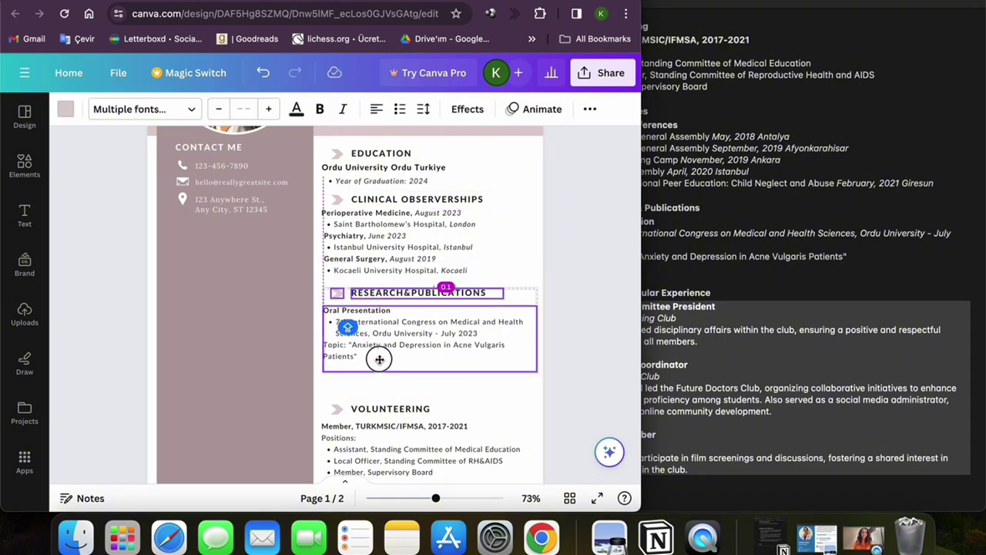
pyautogui.scroll(1, 379, 357)
pyautogui.moveTo(327, 185); pyautogui.dragTo(443, 363)
# Place a copy of the Volunteering section below it and retitle the copy's heading 'EXREACURRICULAR A…'.
pyautogui.click(488, 220)
pyautogui.moveTo(491, 269); pyautogui.dragTo(470, 344)
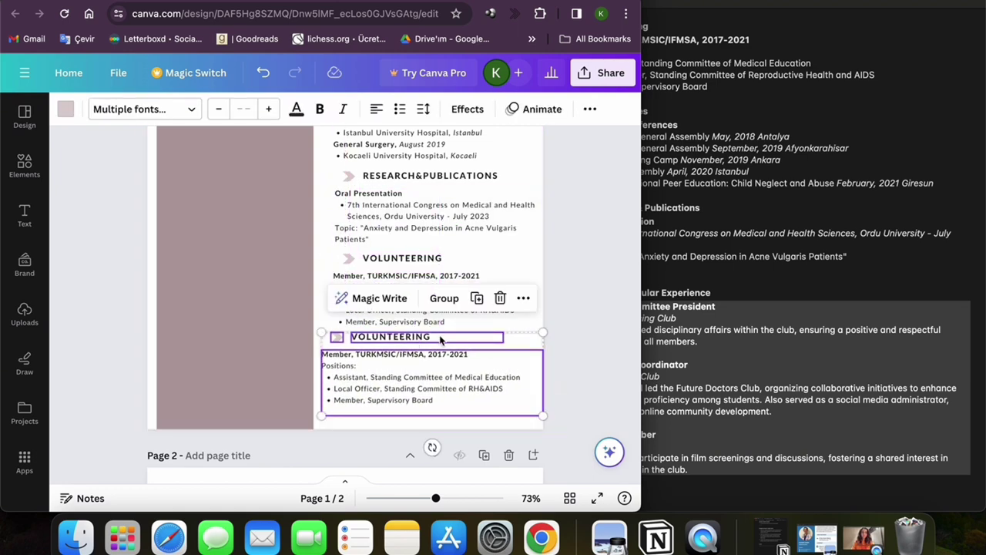
pyautogui.click(441, 340)
pyautogui.doubleClick(441, 340)
pyautogui.write('EXREACURR')
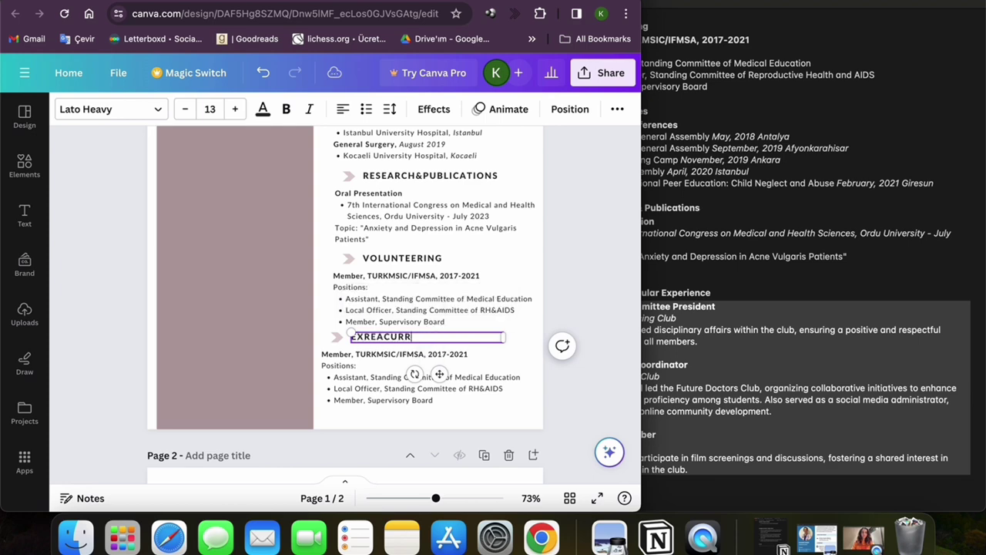
pyautogui.write('ICULAR A')
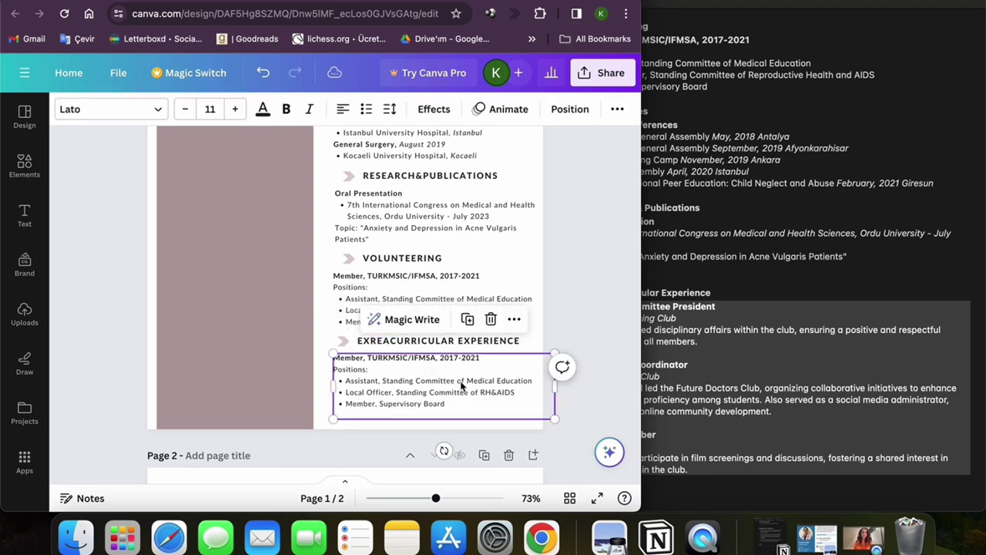
pyautogui.scroll(2, 350, 308)
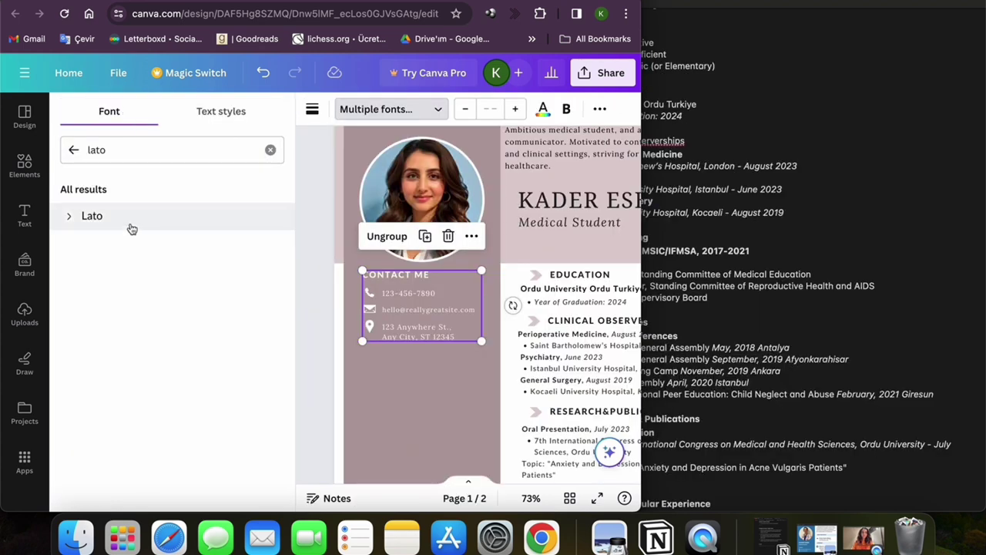
# Set the contact details to Lato and make the heading uppercase.
pyautogui.click(128, 219)
pyautogui.click(427, 277)
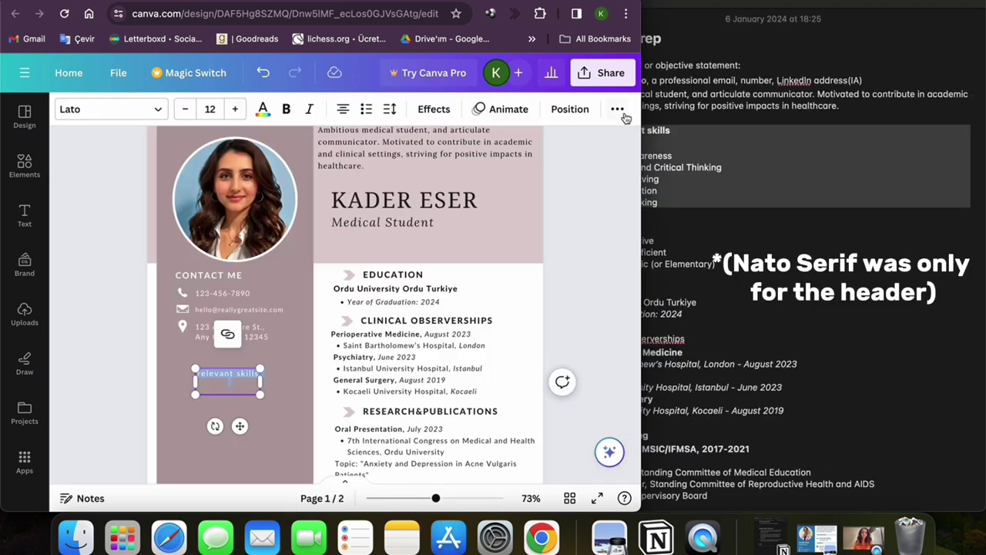
pyautogui.click(617, 109)
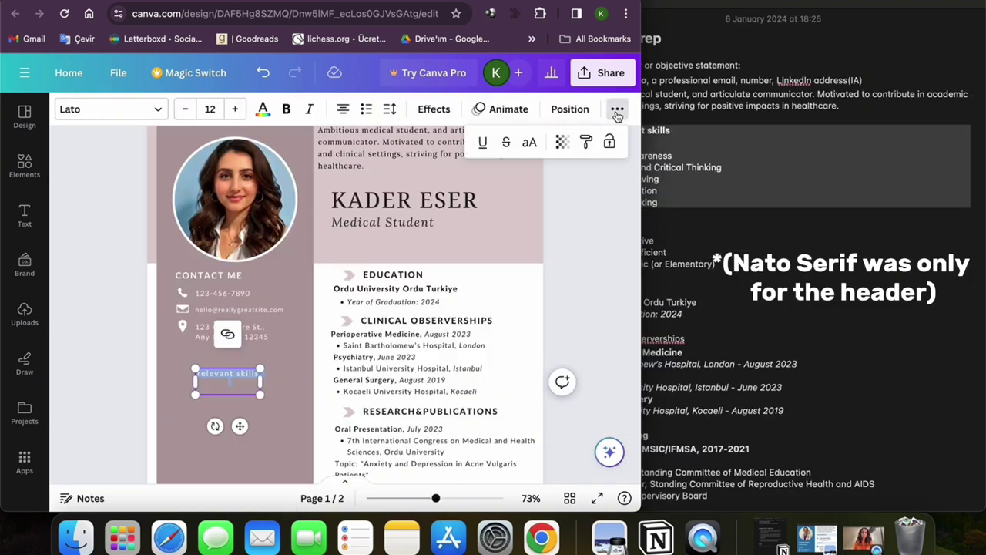
pyautogui.click(530, 143)
pyautogui.press('Escape')
# Add a paragraph text box below Relevant Skills in sentence case.
pyautogui.click(25, 216)
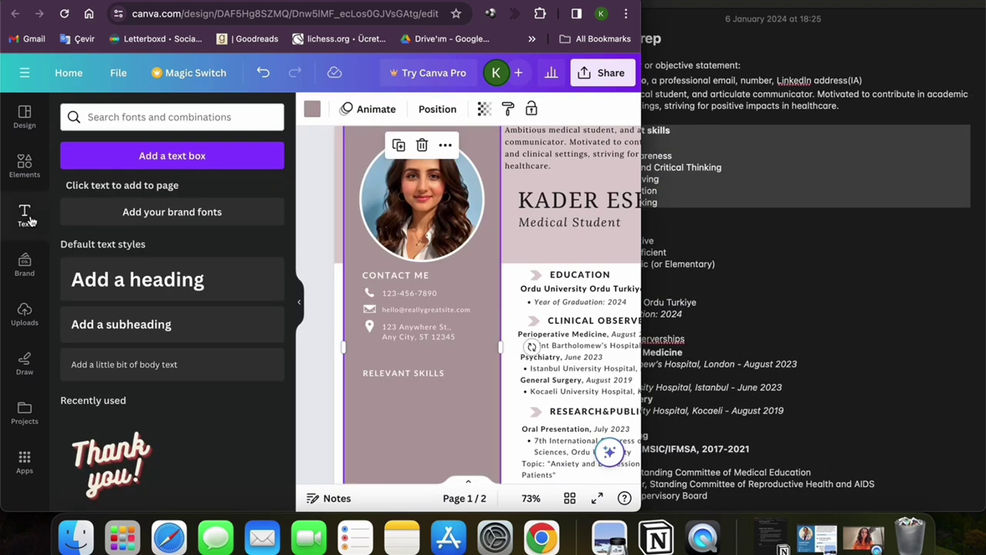
pyautogui.click(172, 158)
pyautogui.press('super+c')
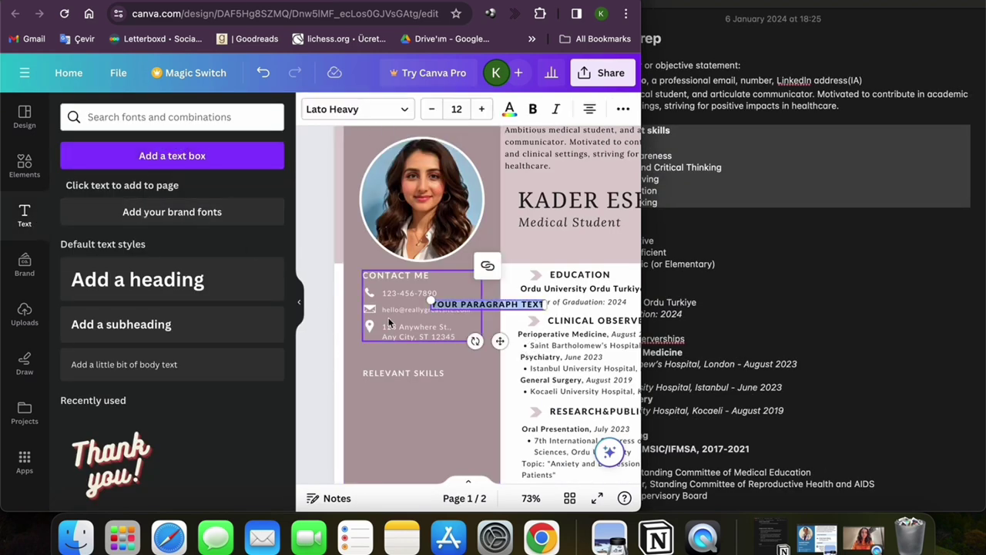
pyautogui.moveTo(502, 342); pyautogui.dragTo(432, 426)
pyautogui.click(622, 110)
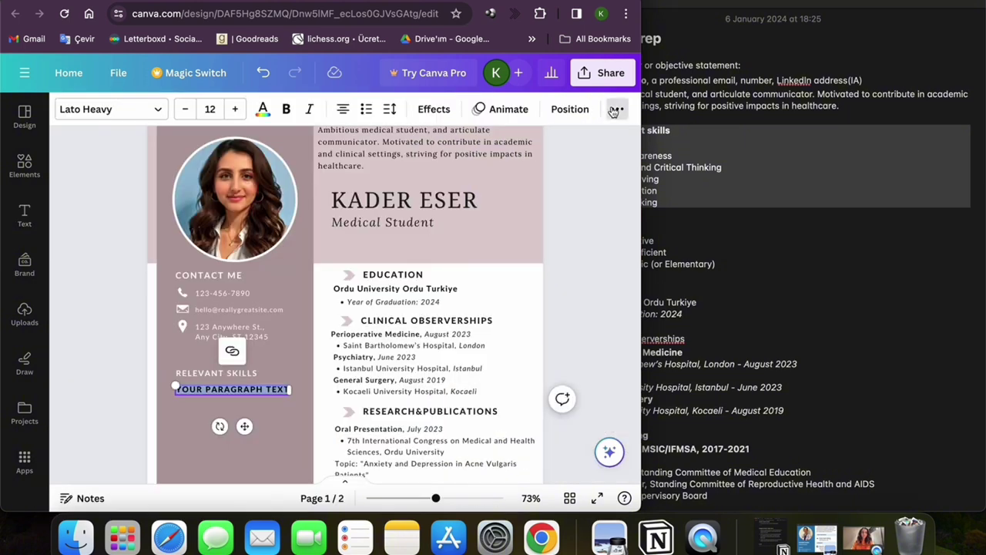
pyautogui.click(529, 143)
pyautogui.click(262, 109)
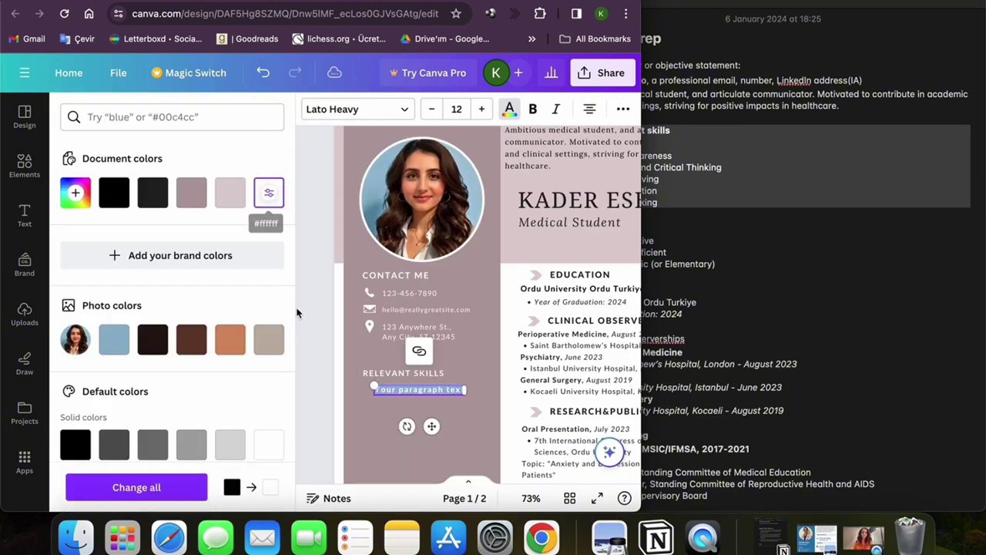
pyautogui.click(262, 109)
# Make it a left-aligned bulleted list of the six pasted skills, scaled slightly smaller.
pyautogui.click(367, 111)
pyautogui.write('Leadership Cultural Awareness Analytical and Critical Thinking Problem Solving Communication Public speaking')
pyautogui.moveTo(165, 454); pyautogui.dragTo(166, 449)
pyautogui.click(344, 110)
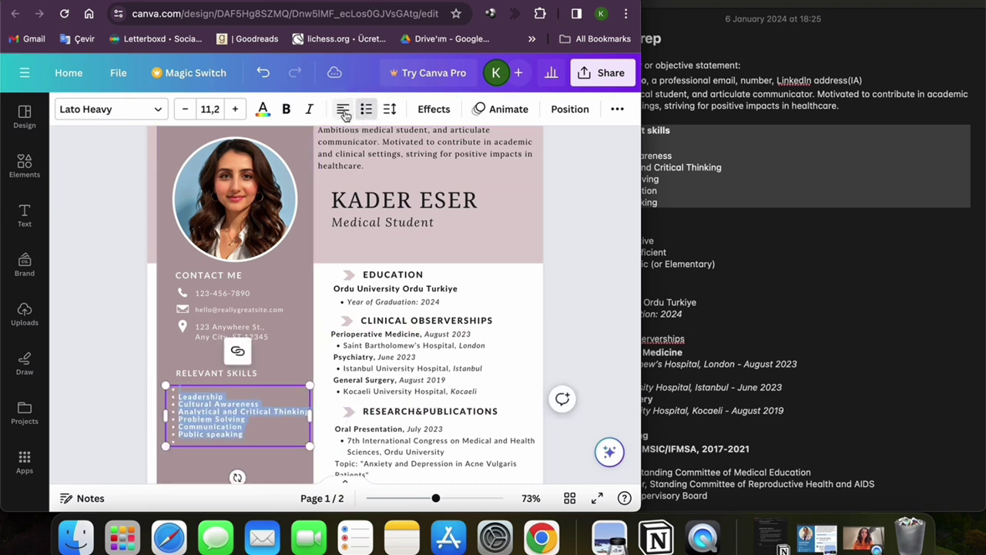
pyautogui.click(199, 389)
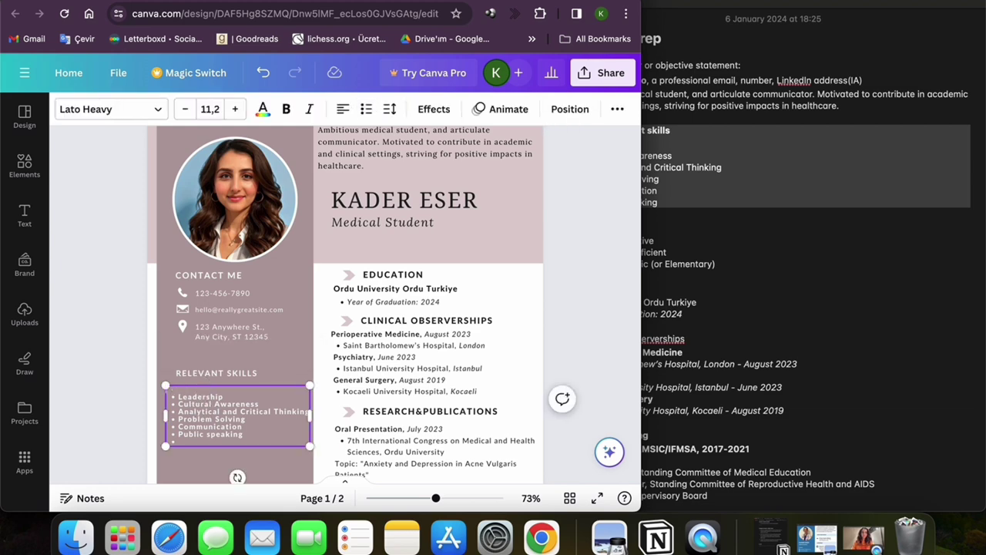
# Paste a LANGUAGES heading and move it down the left column below the skills.
pyautogui.scroll(-4, 260, 364)
pyautogui.write('LANGUAGES')
pyautogui.moveTo(218, 296)
pyautogui.mouseDown()
pyautogui.moveTo(207, 293)
pyautogui.moveTo(220, 304)
pyautogui.mouseUp()
# Add a text box under LANGUAGES with the pasted Turkish, English and French list.
pyautogui.click(166, 277)
pyautogui.click(24, 214)
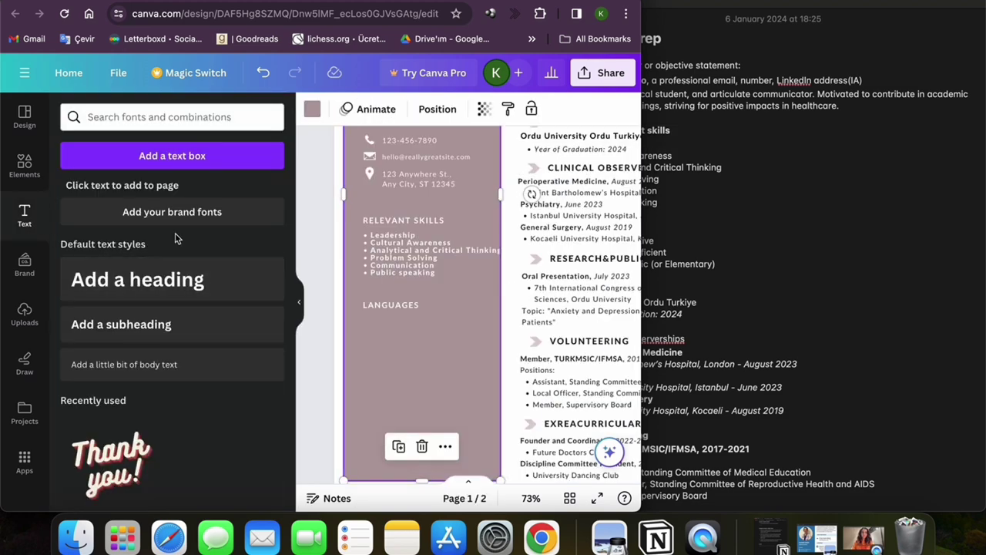
pyautogui.press('super+v')
pyautogui.click(301, 307)
# Resize the skills list box, undoing the extra corner resize, then select the sidebar background.
pyautogui.click(223, 254)
pyautogui.moveTo(324, 258); pyautogui.dragTo(324, 258)
pyautogui.moveTo(171, 224); pyautogui.dragTo(174, 213)
pyautogui.press('super+z')
pyautogui.click(56, 287)
pyautogui.click(166, 239)
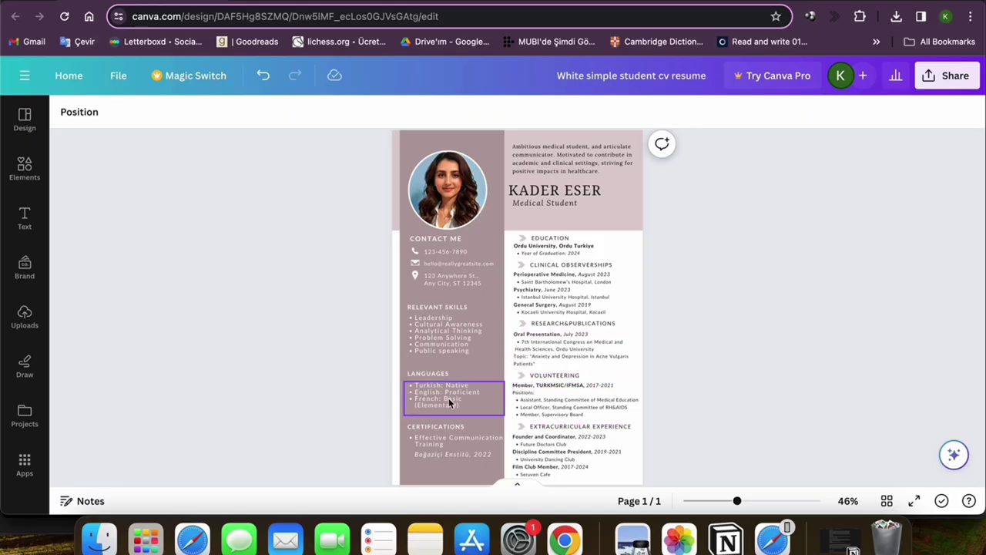
pyautogui.tripleClick(482, 456)
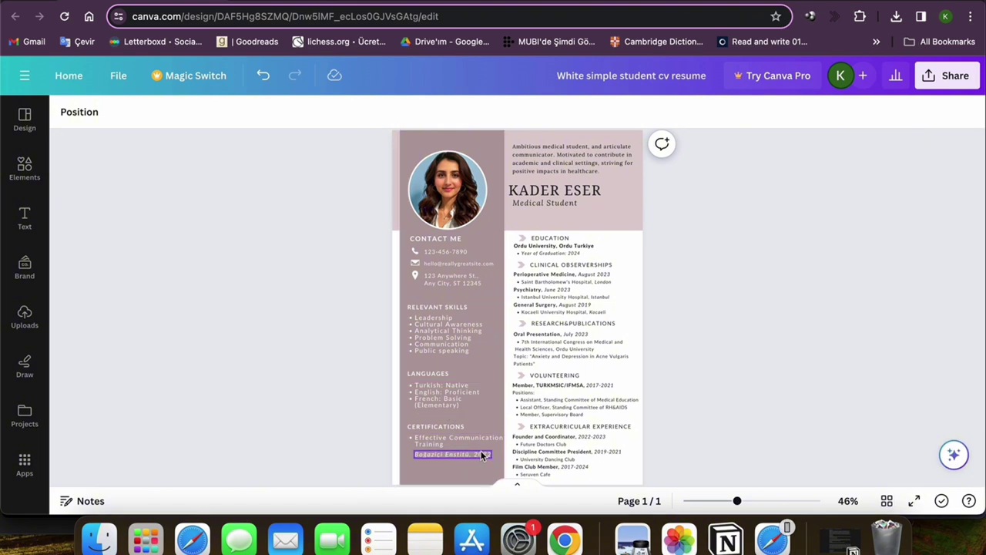
pyautogui.click(422, 467)
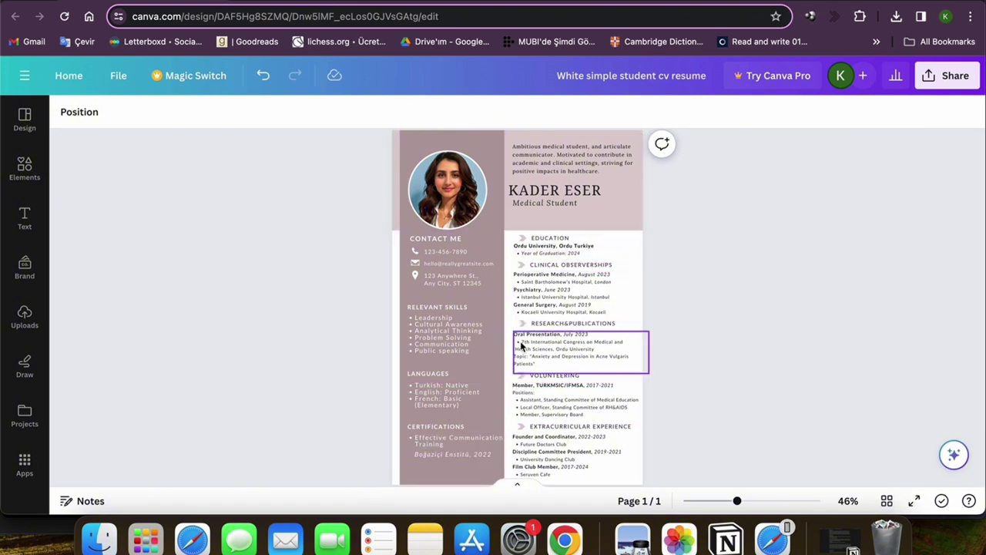